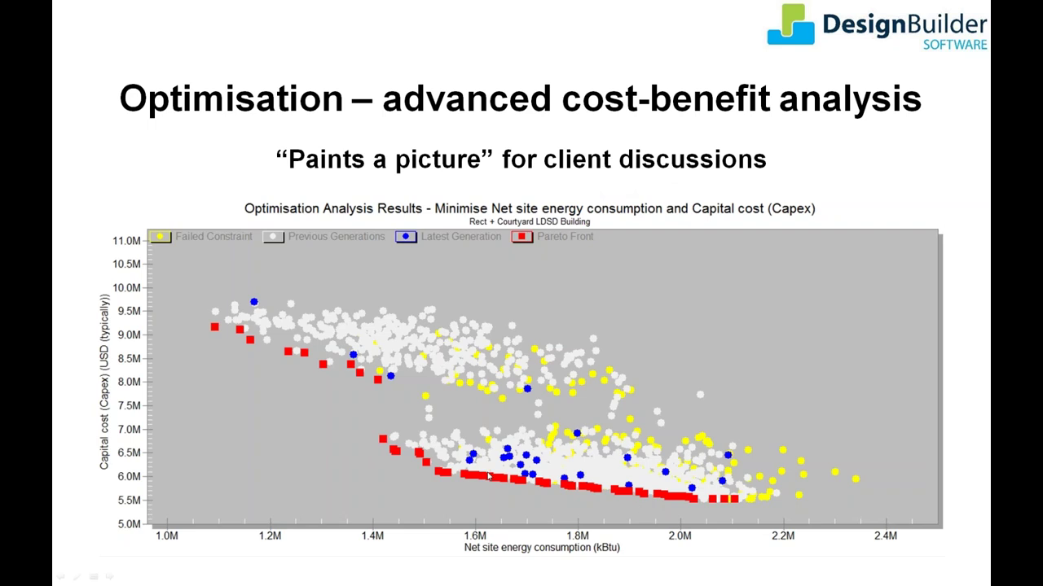
Play the embedded optimisation simulation clip, then advance to the Building Form Selection slide.
key("Right")
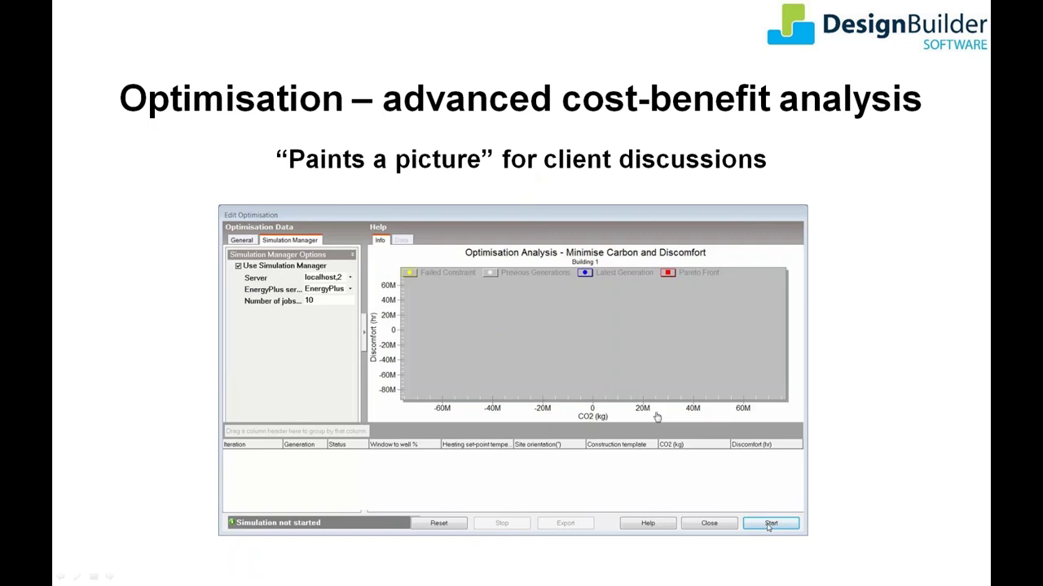
left_click(549, 316)
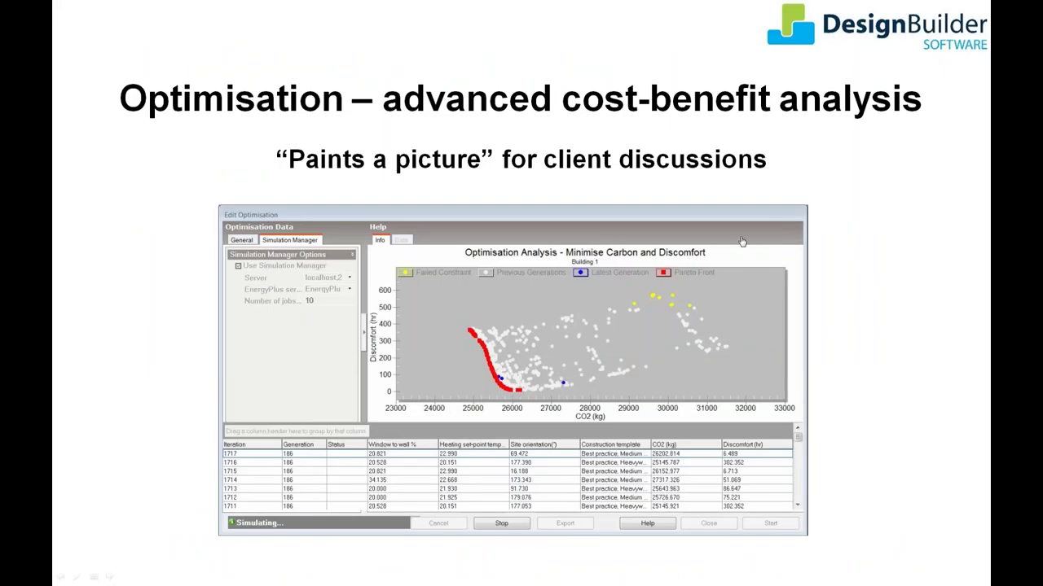
left_click(401, 174)
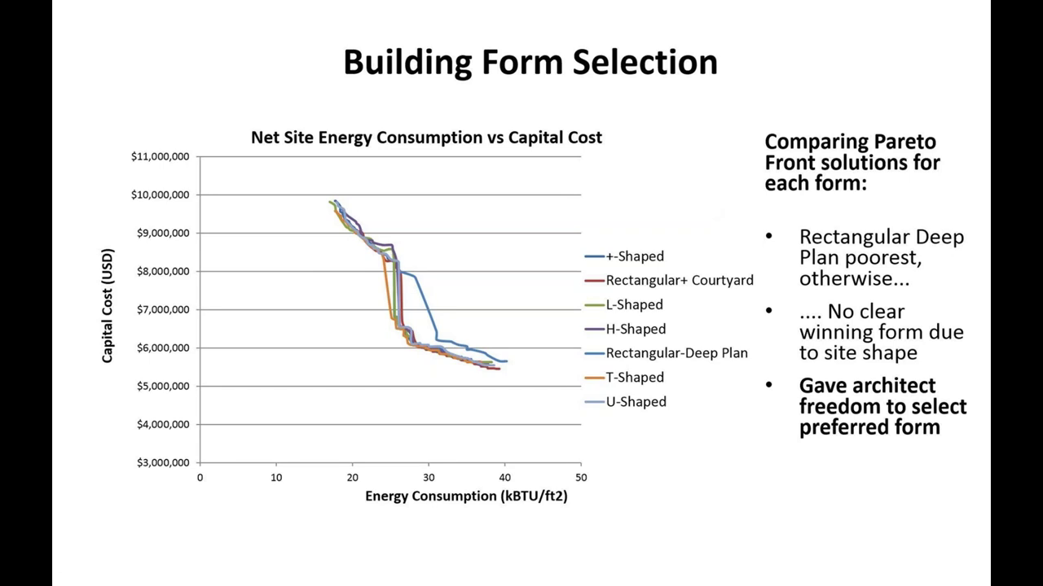
Switch from PowerPoint to DesignBuilder showing the Rect + Courtyard LDSD Building site model.
key("alt+Tab")
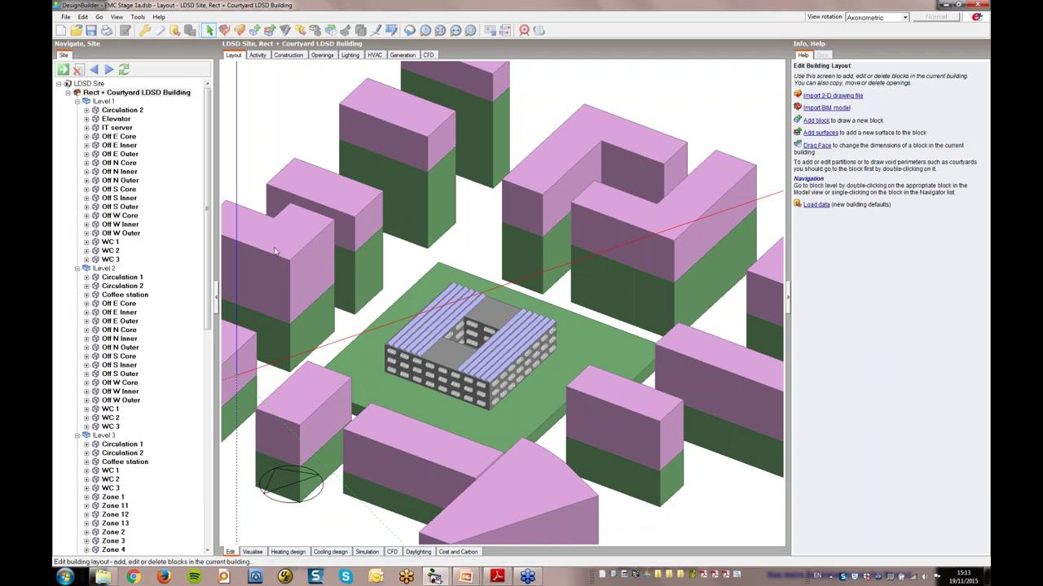
Open the Level 1 layout and orbit to an angled top-down view of its office, core and WC zones.
left_click(103, 102)
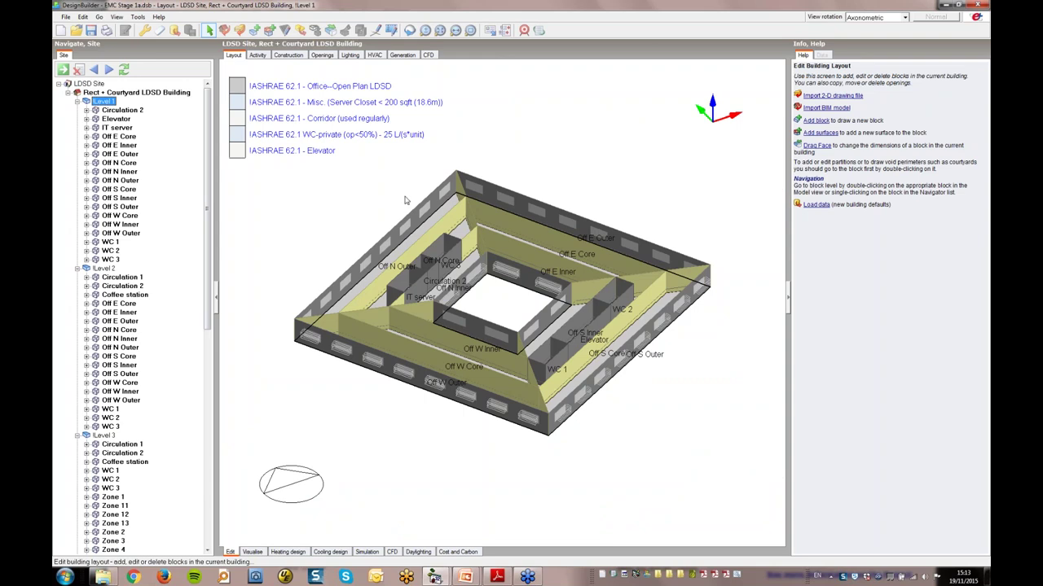
middle_click_drag(529, 245, 562, 300)
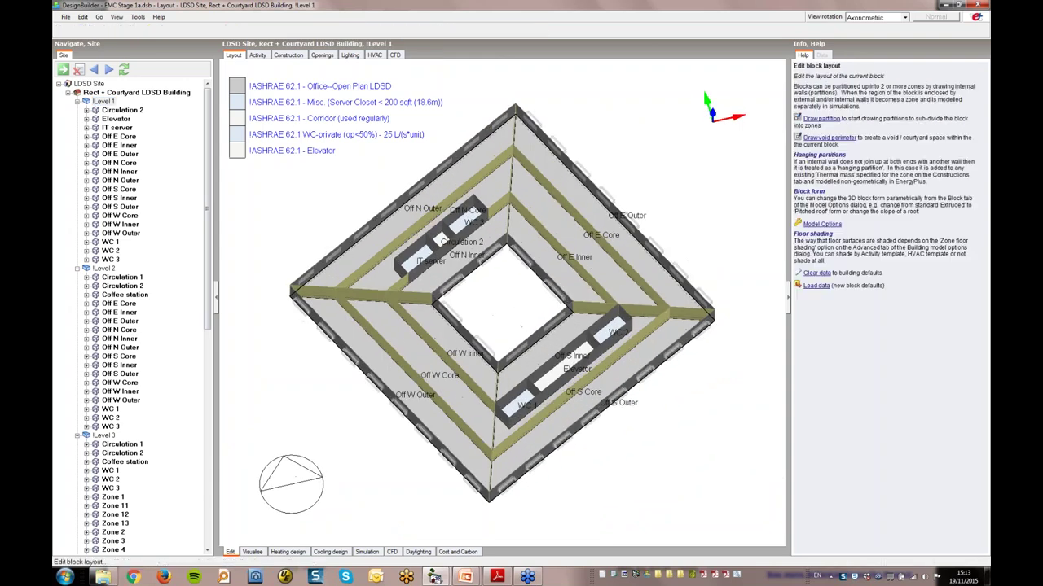
scroll(545, 285, "up", 2)
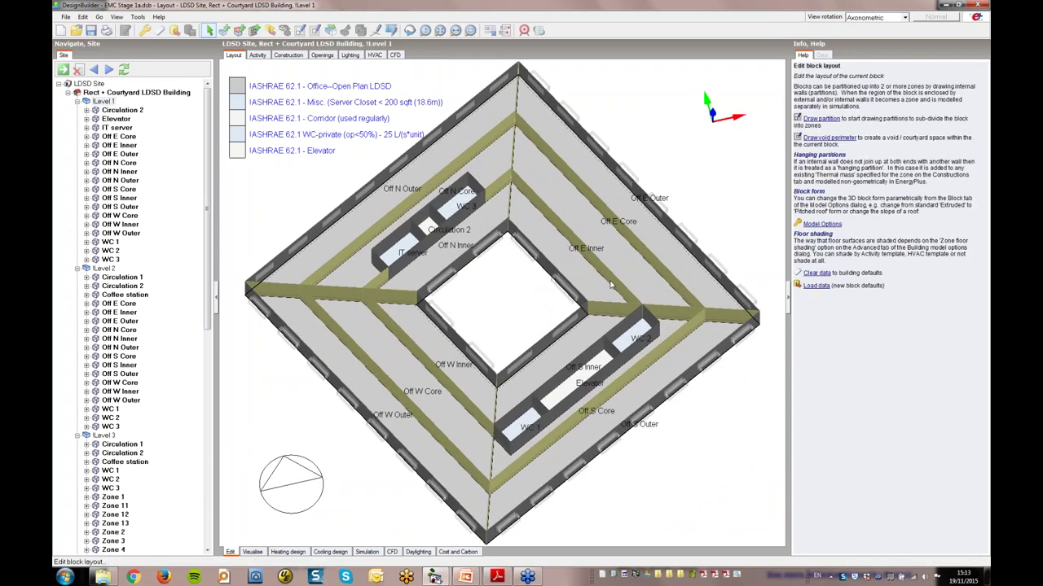
middle_click_drag(610, 285, 540, 324)
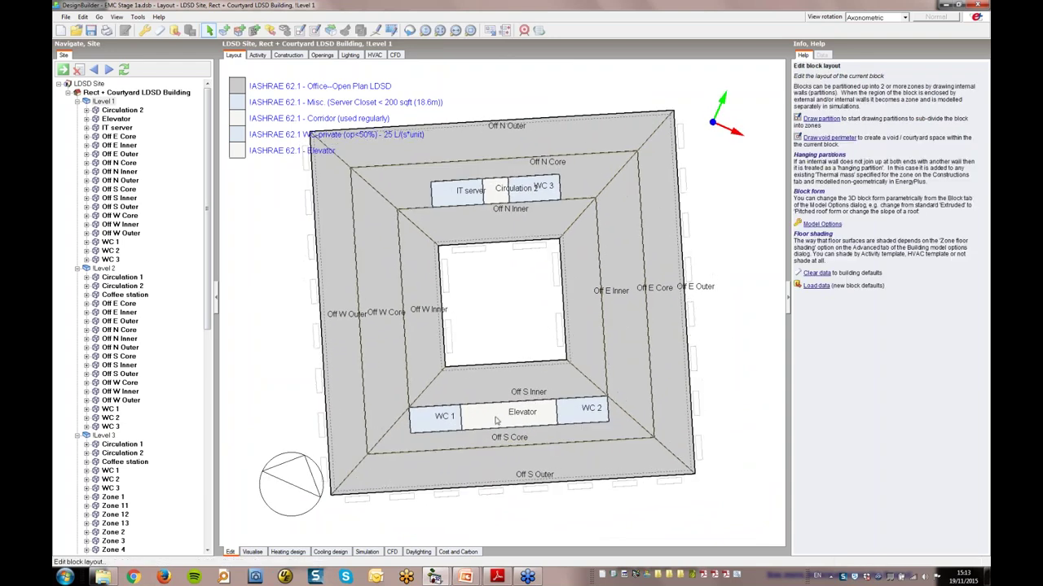
middle_click_drag(504, 399, 541, 395)
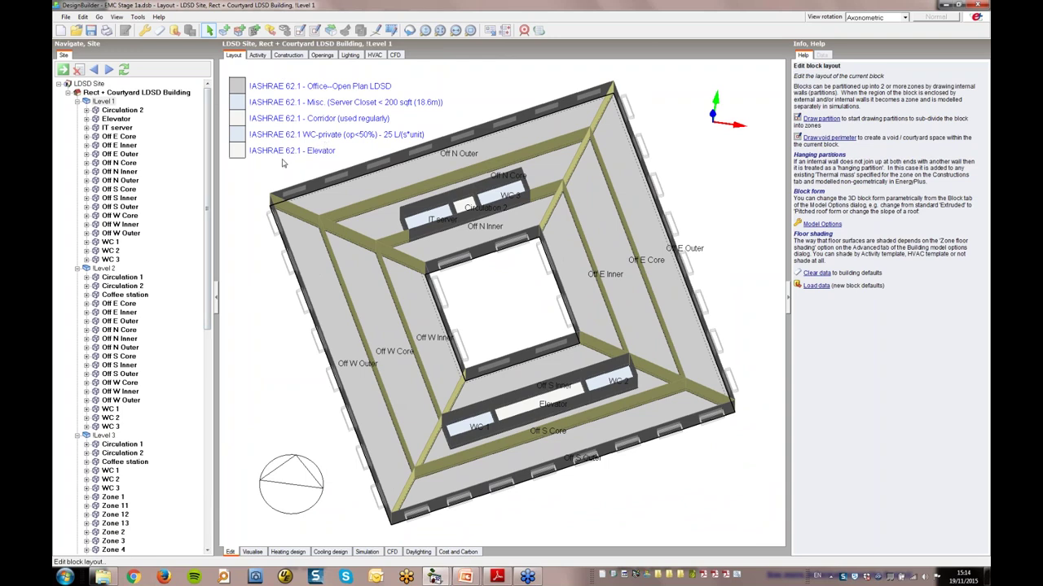
Show the whole building's Activity data: Office–Open Plan LDSD template, 21.1 °C heating, 23.9 °C cooling.
left_click(149, 93)
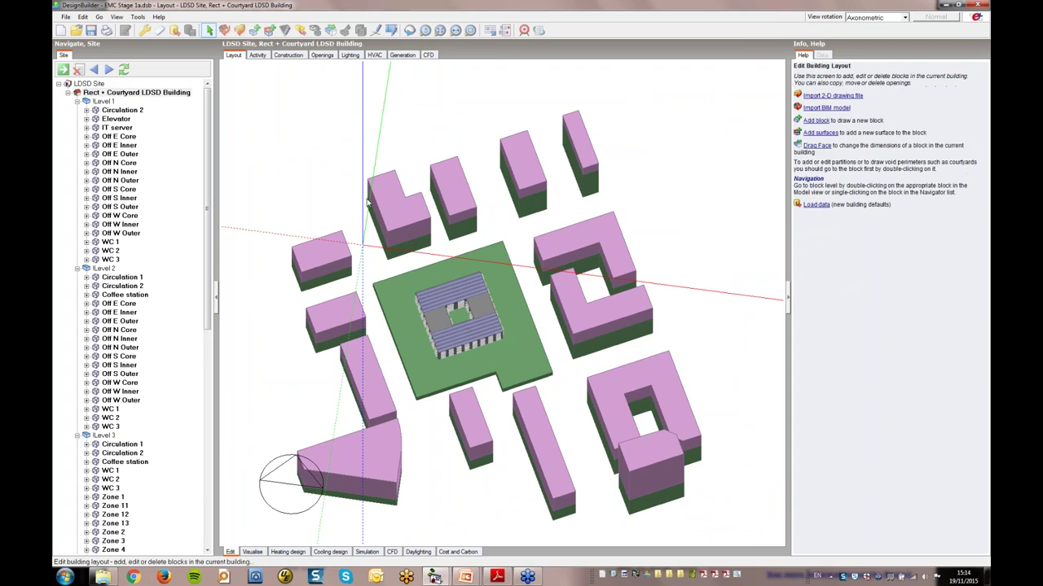
left_click(258, 54)
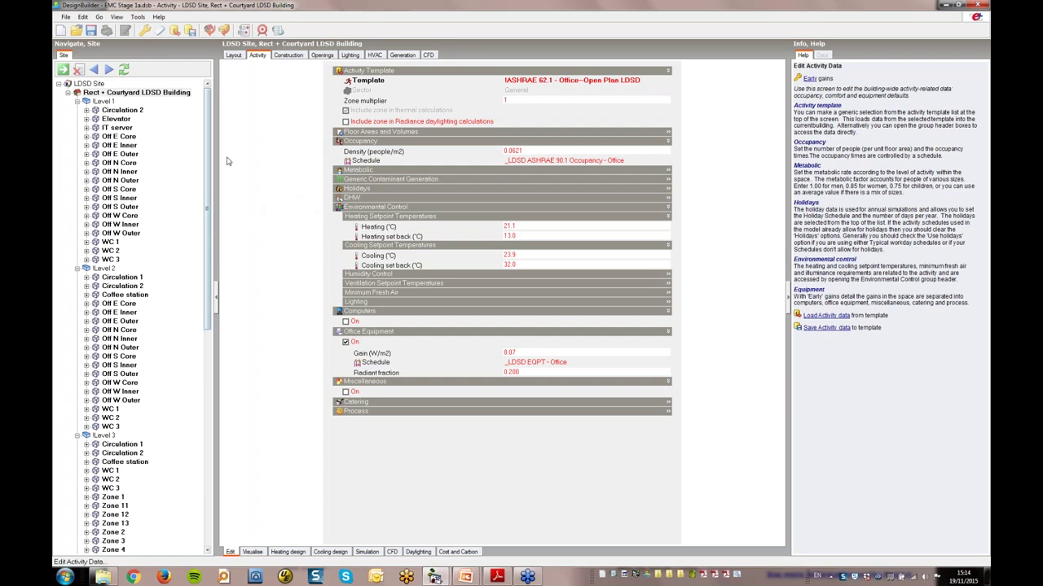
Inspect the Office–Open Plan LDSD activity template in its editor, then cancel both dialogs unchanged.
left_click(352, 82)
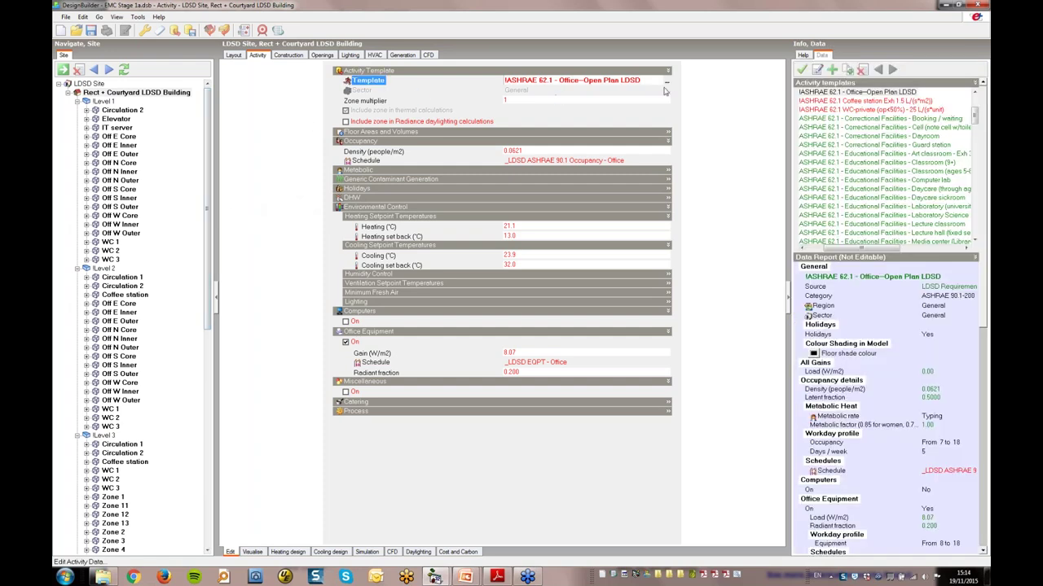
left_click(667, 82)
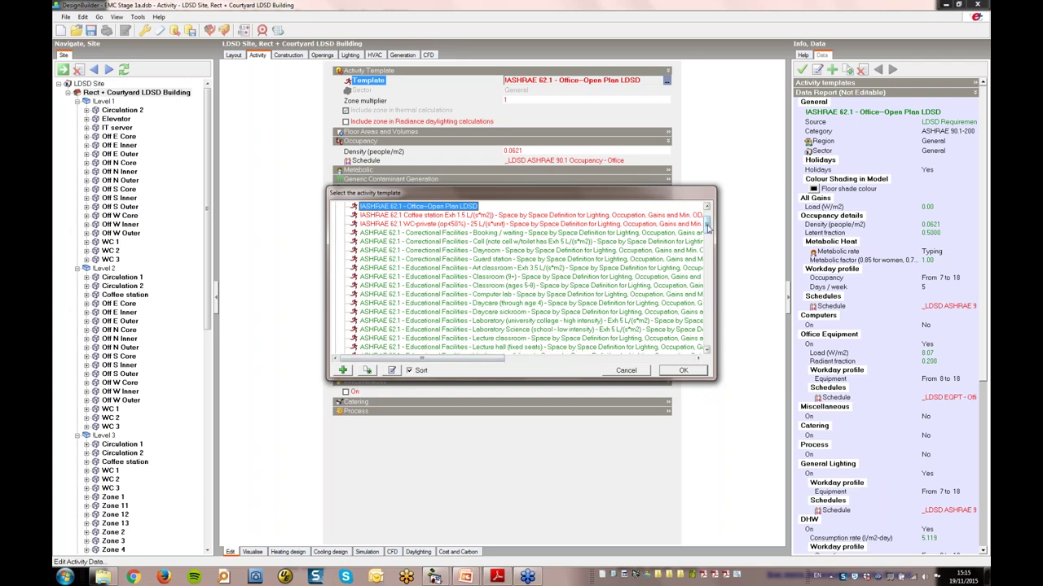
left_click_drag(707, 230, 707, 221)
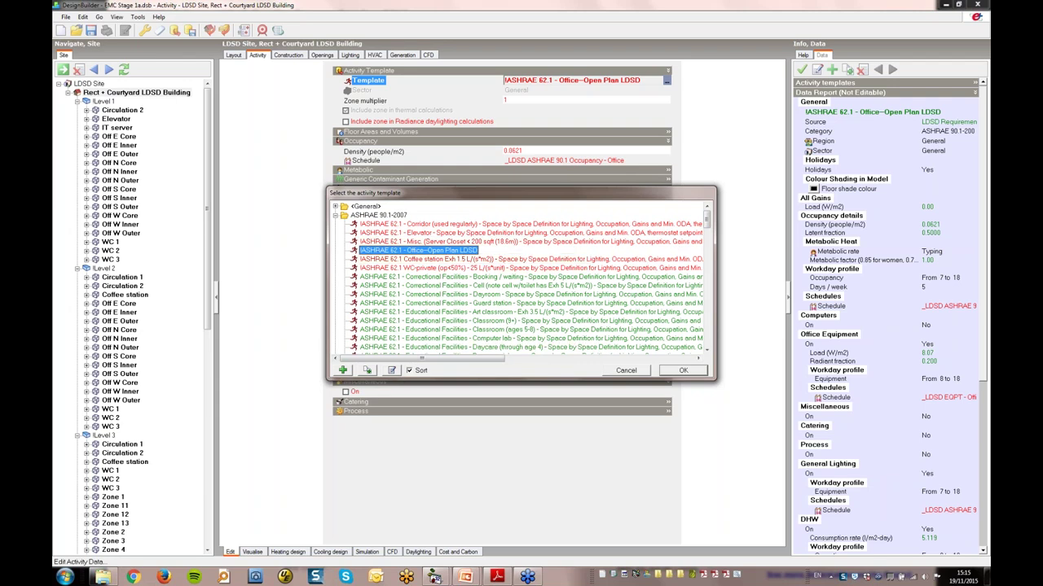
left_click(392, 370)
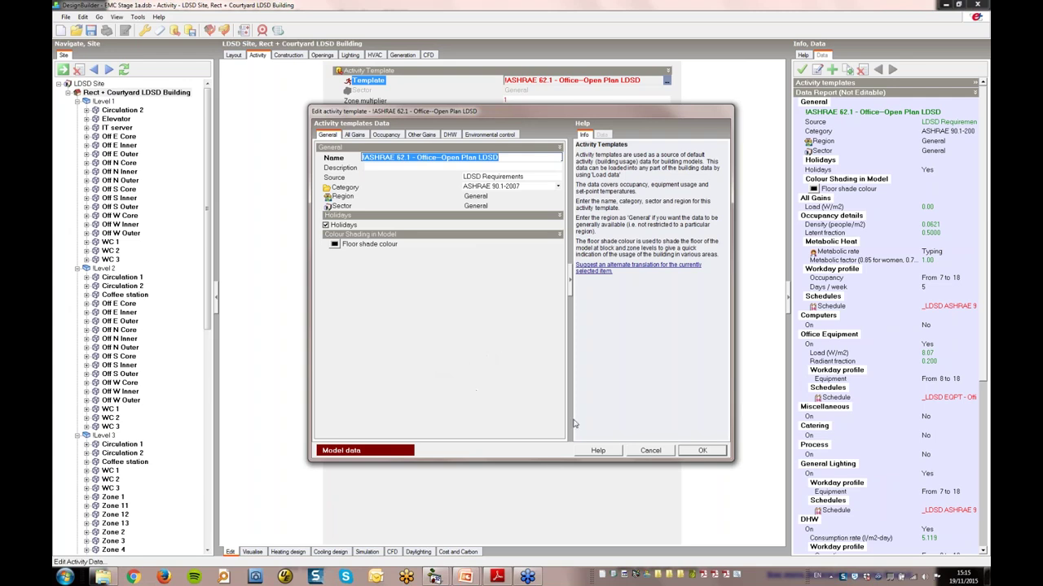
left_click(647, 454)
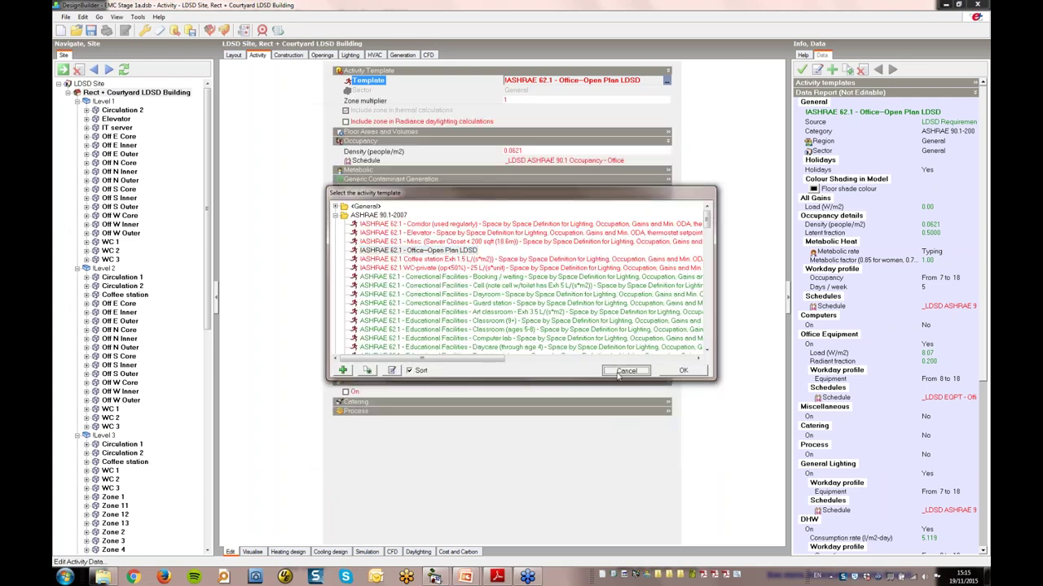
left_click(623, 371)
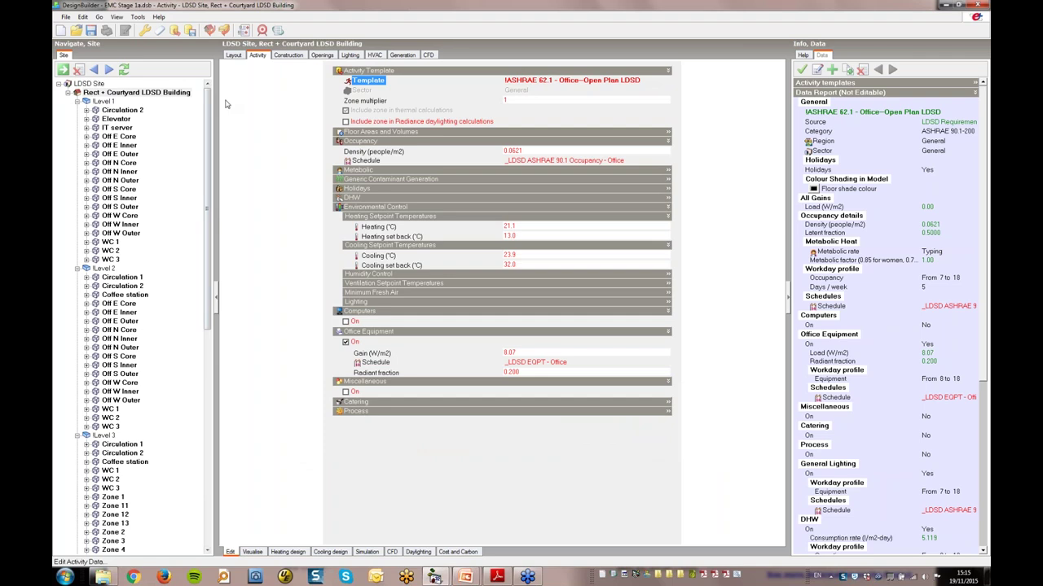
Show the building's Construction data with the !HiMassLoUconstructions template and the construction templates list.
left_click(279, 56)
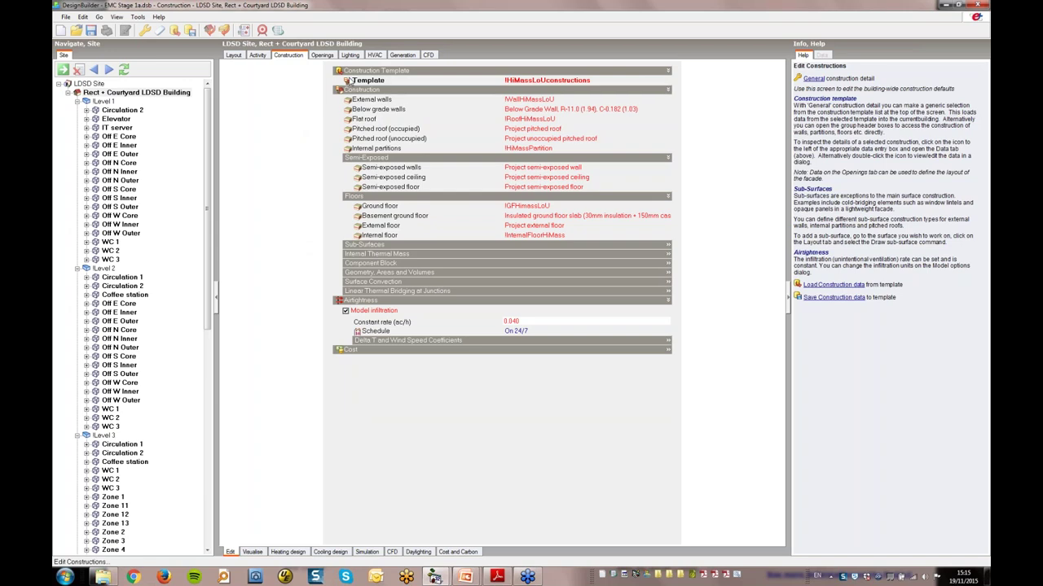
left_click(348, 80)
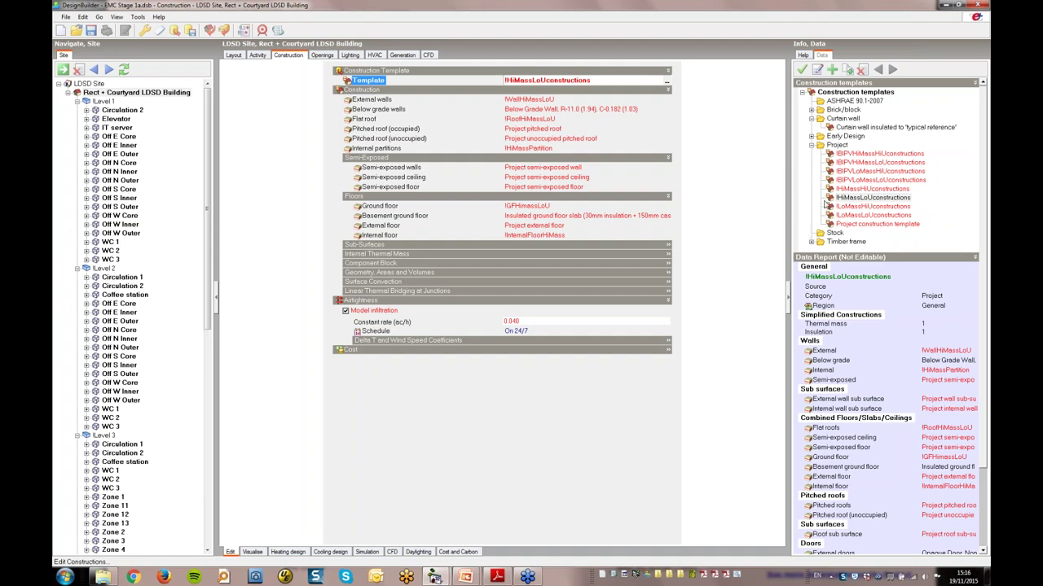
Edit the !BIPVHiMassLoUconstructions template and open its external wall !BIPVWallHiMassLoU for editing.
left_click(863, 163)
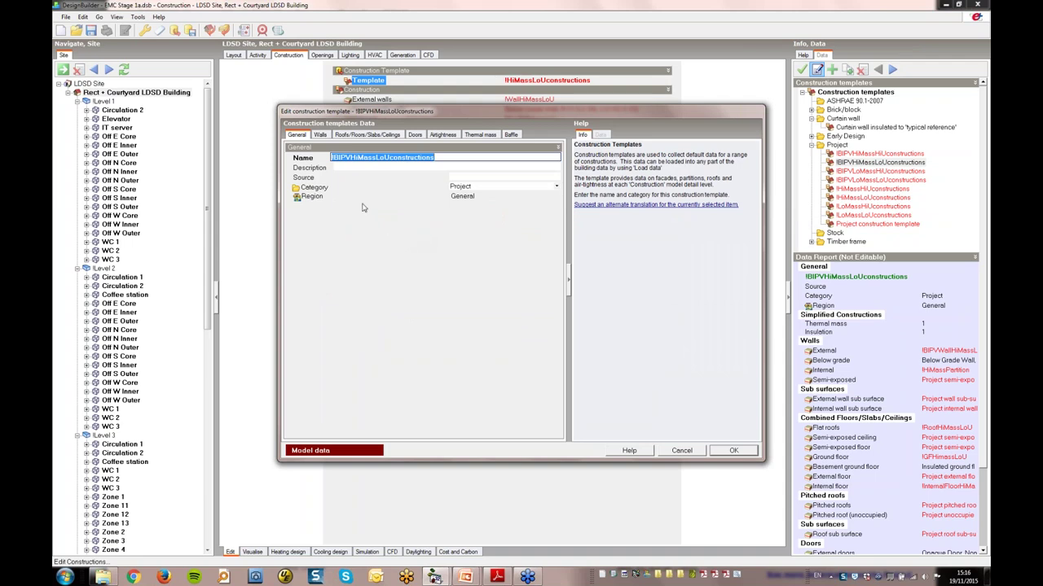
left_click(321, 135)
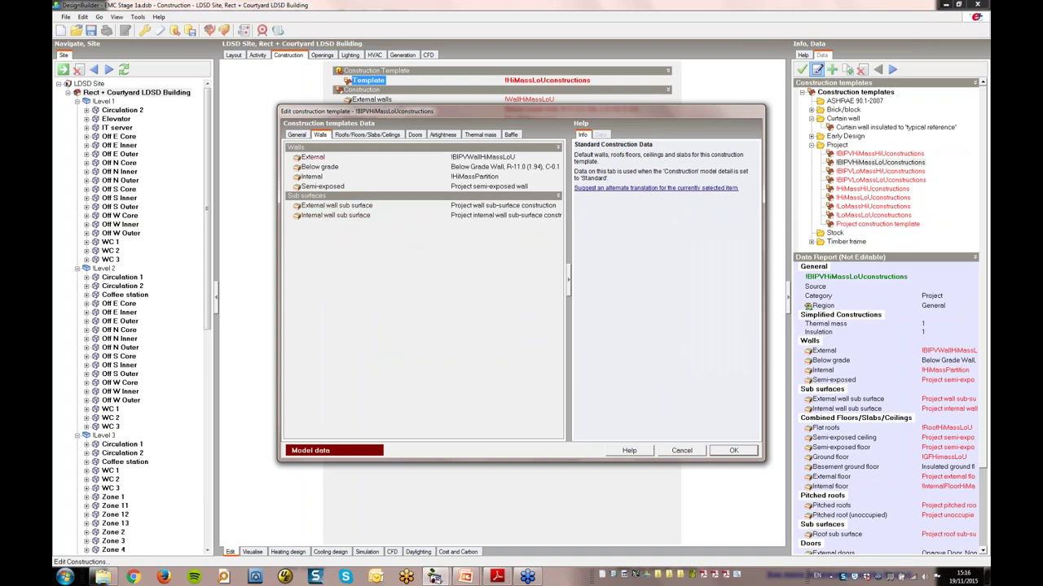
left_click(313, 156)
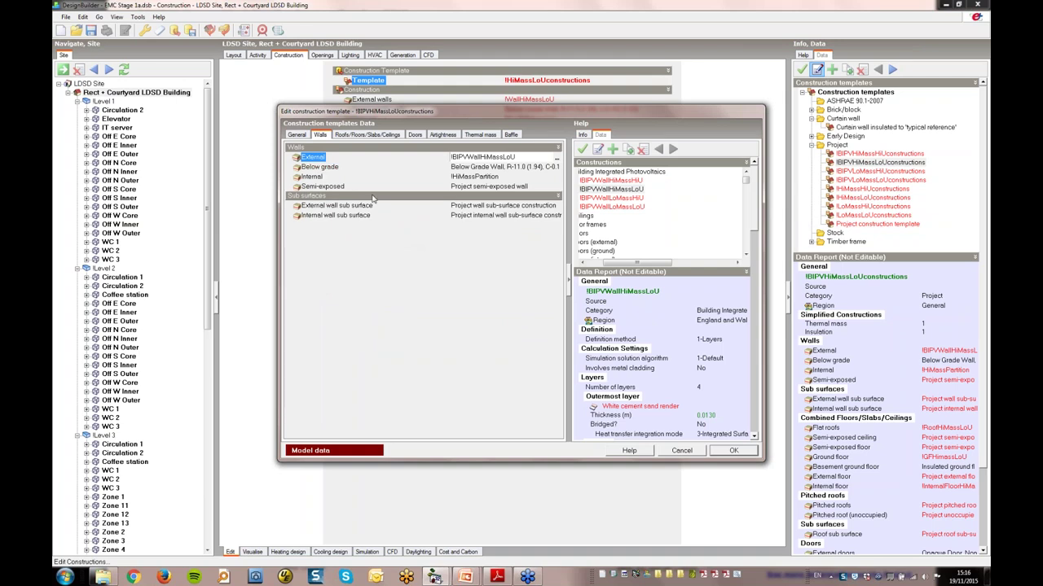
left_click_drag(643, 262, 590, 262)
left_click(597, 149)
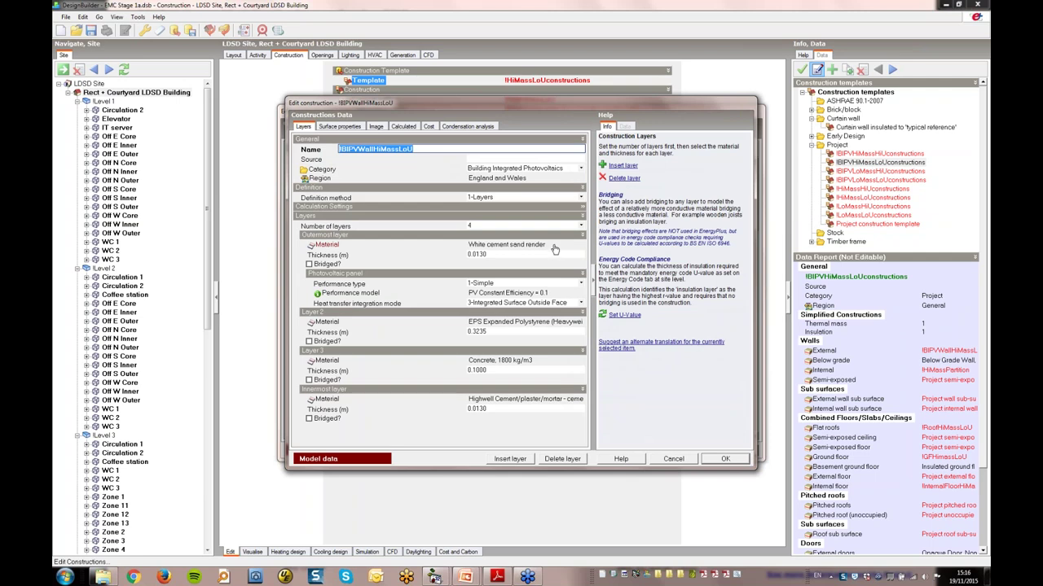
left_click(501, 169)
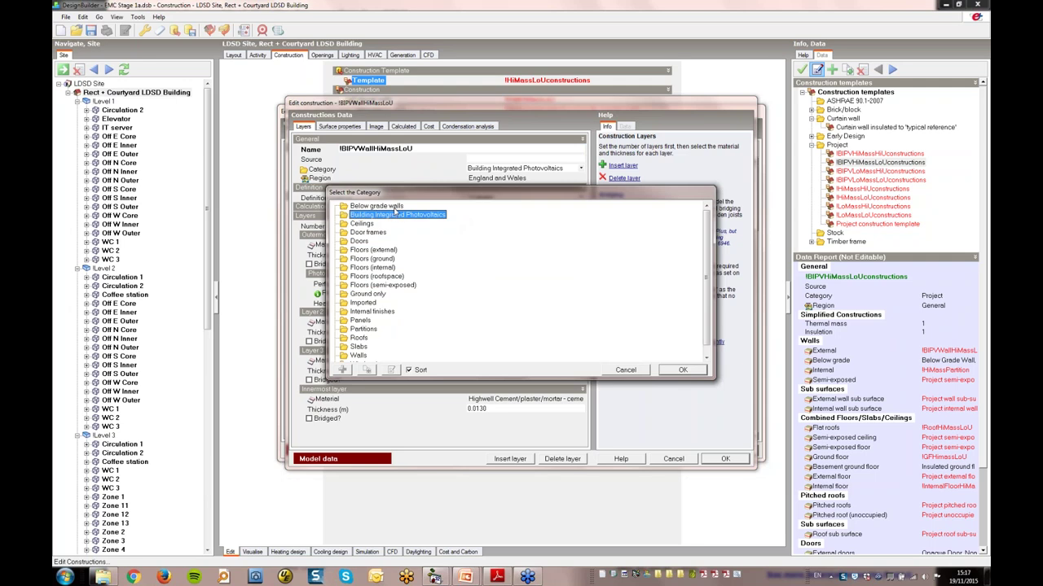
left_click(626, 371)
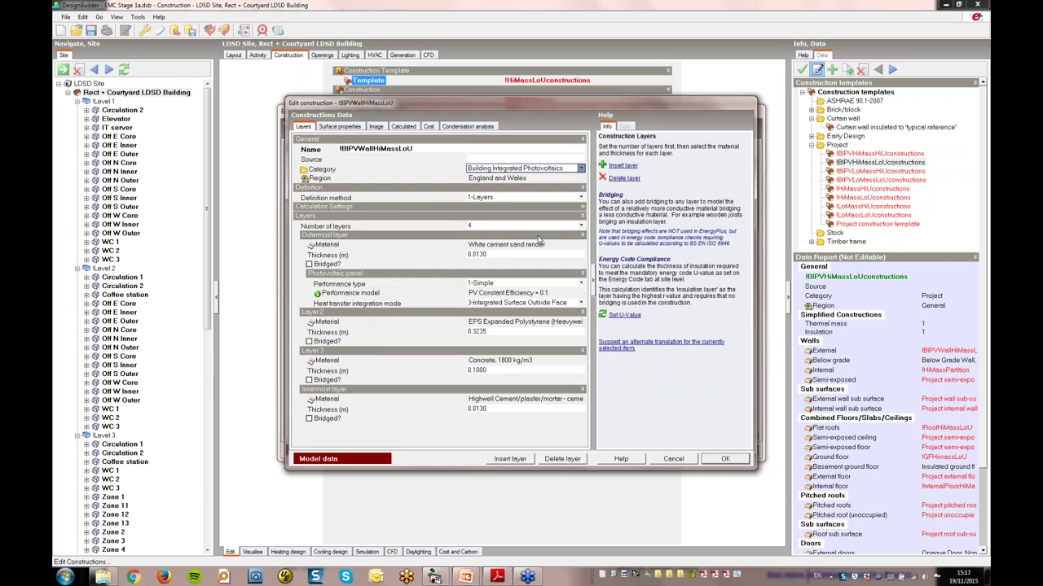
left_click(384, 145)
key("Return")
left_click(489, 159)
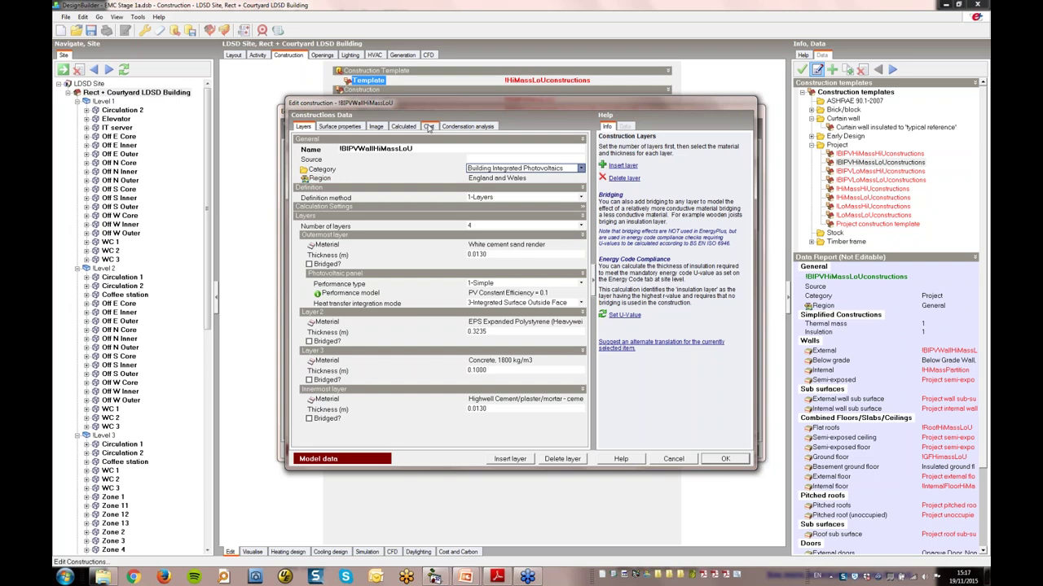
Confirm the BIPV wall cost stays 2-Manual entry at 970.873, then cancel both editors.
left_click(428, 126)
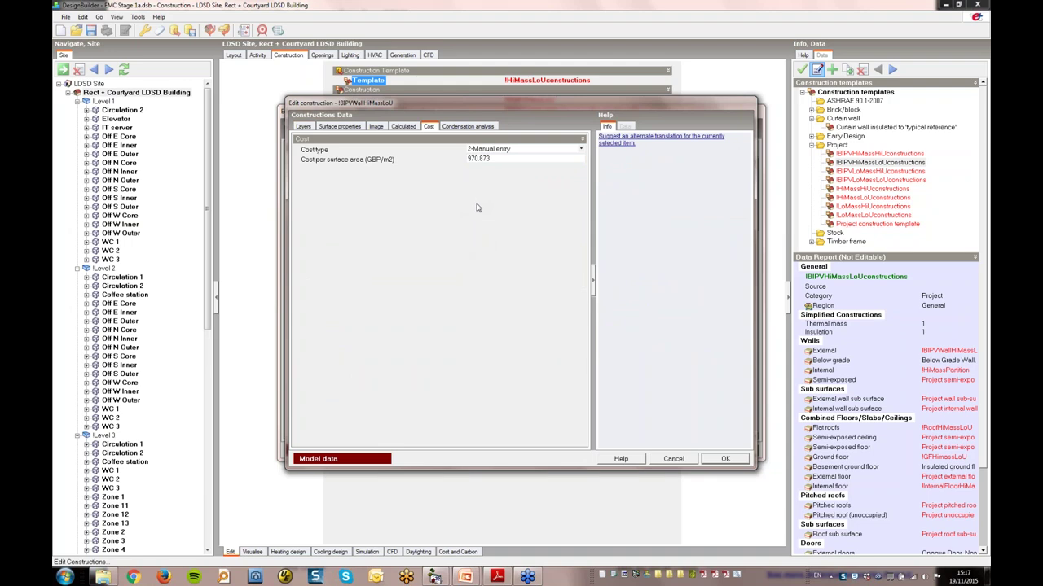
left_click(491, 150)
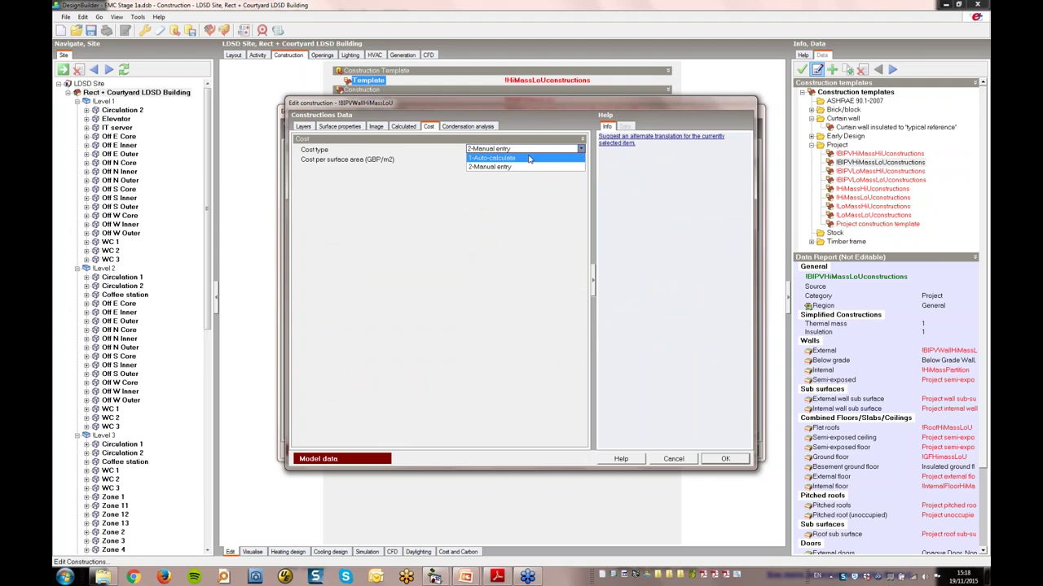
left_click(525, 227)
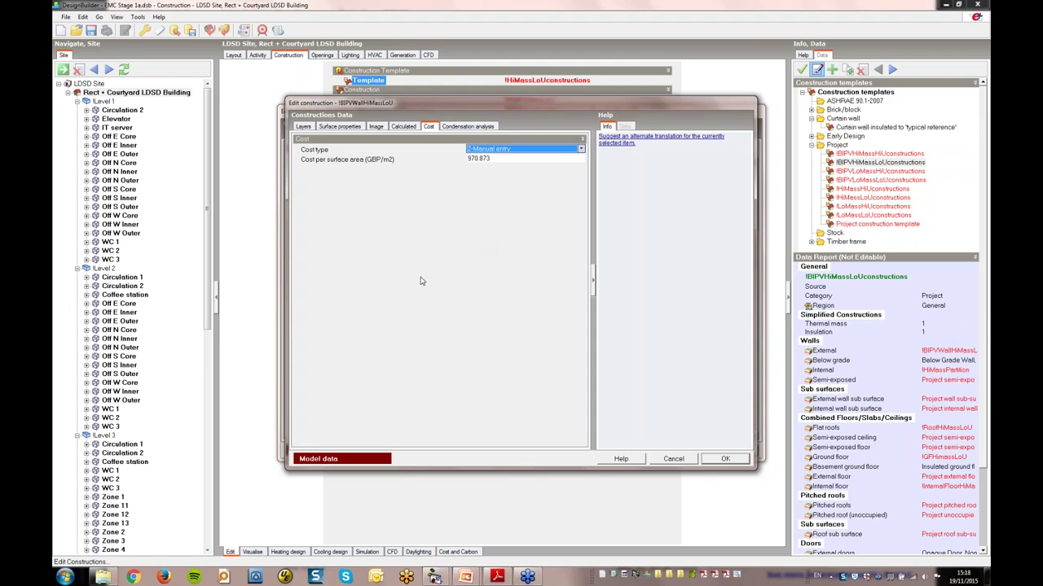
left_click(689, 458)
left_click(681, 451)
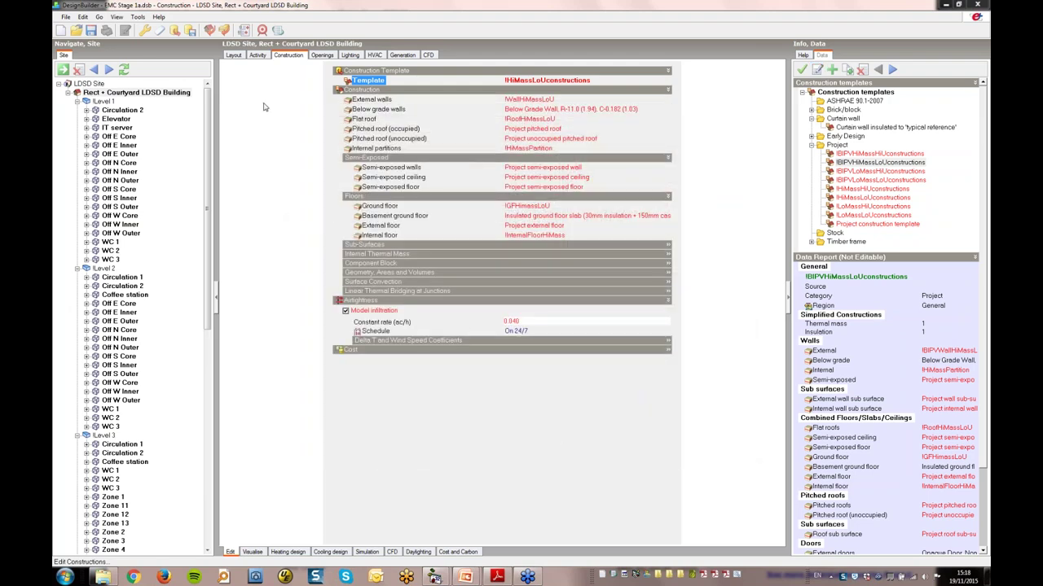
Zoom the 3-D layout onto the courtyard building and orbit to view its PV roof strips.
left_click(232, 56)
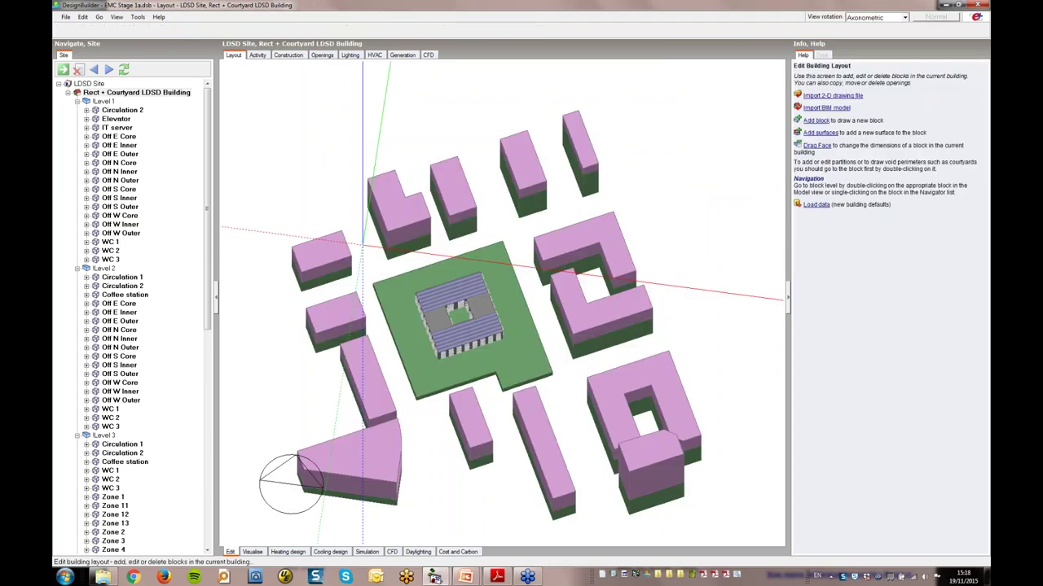
left_click(470, 30)
left_click_drag(402, 275, 506, 316)
middle_click_drag(550, 346, 541, 285)
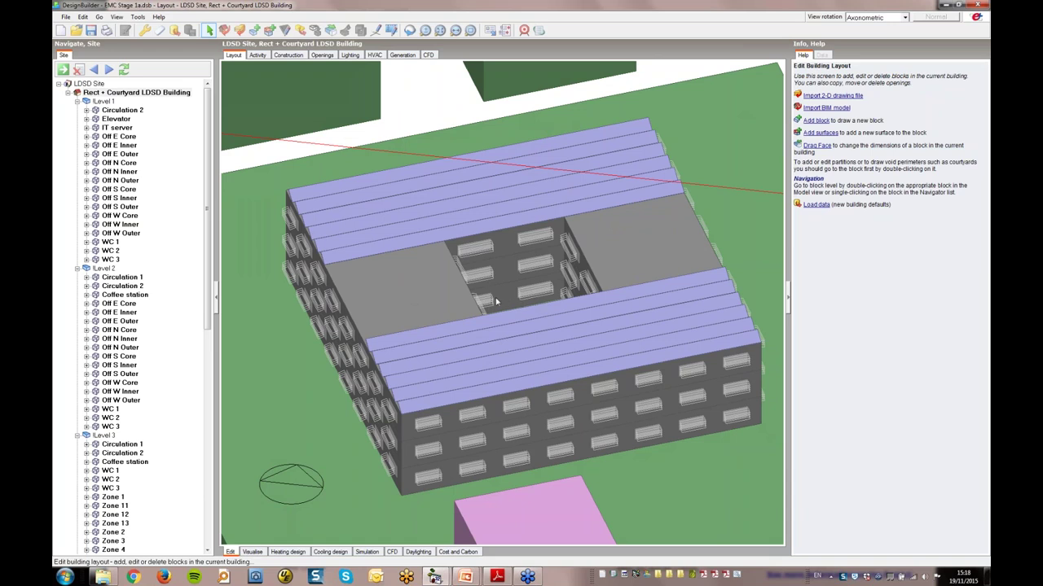
key("o")
left_click_drag(363, 270, 393, 245)
key("Escape")
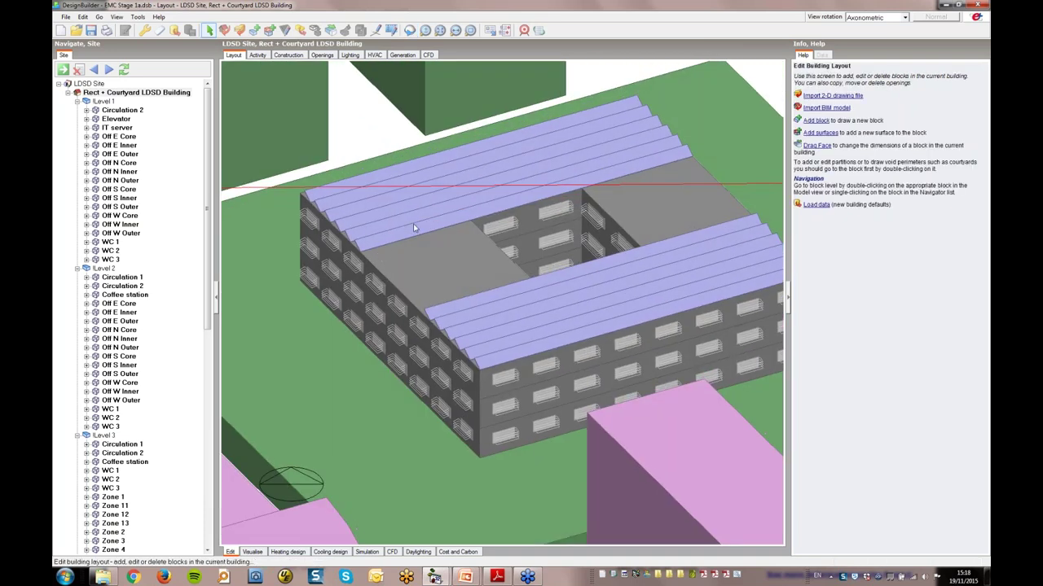
Review solar collector 7's PV settings (constant efficiency 0.175), then return to the whole building.
double_click(413, 233)
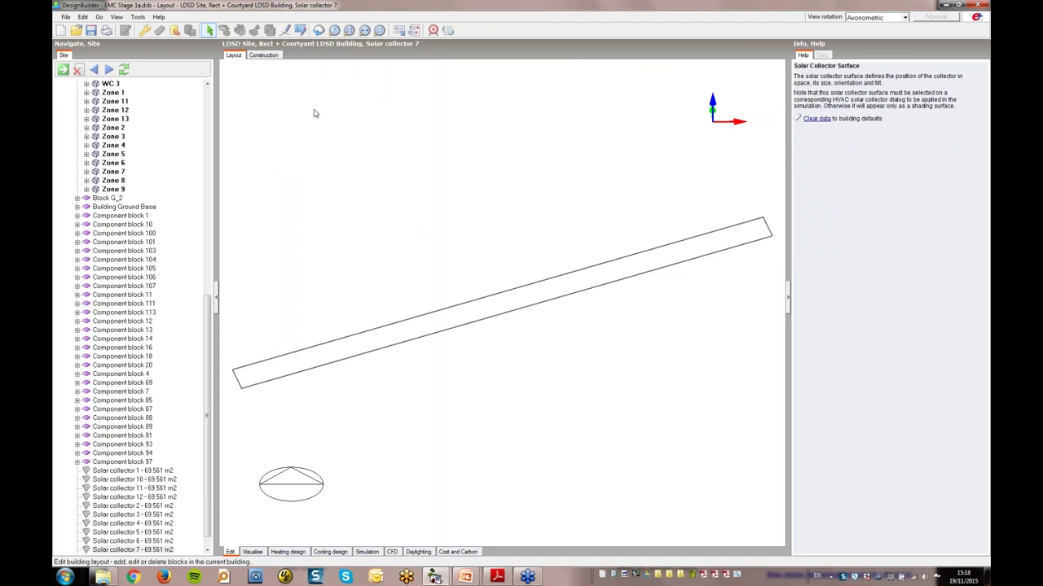
left_click(272, 56)
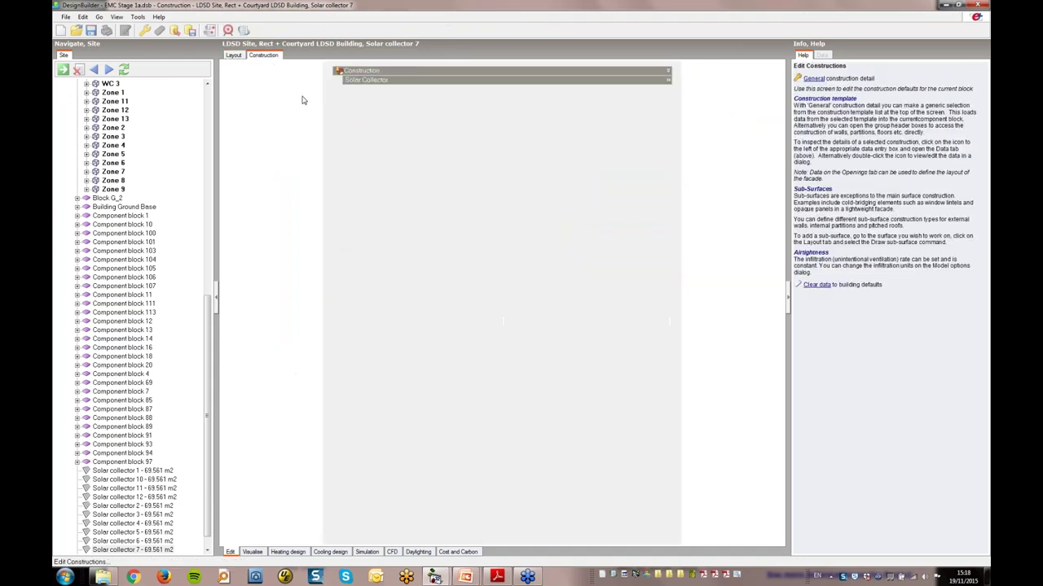
left_click(356, 82)
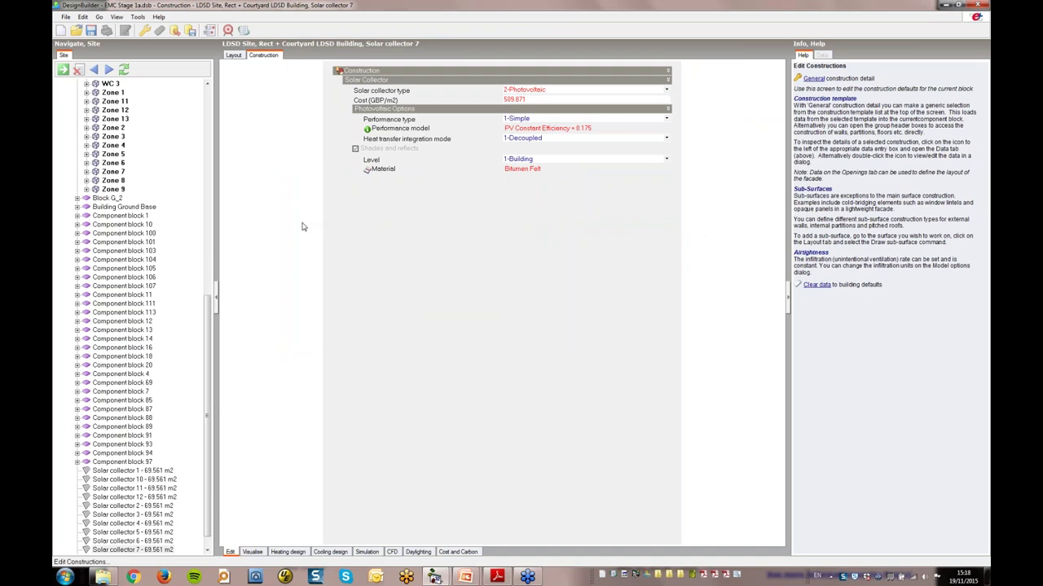
left_click(393, 128)
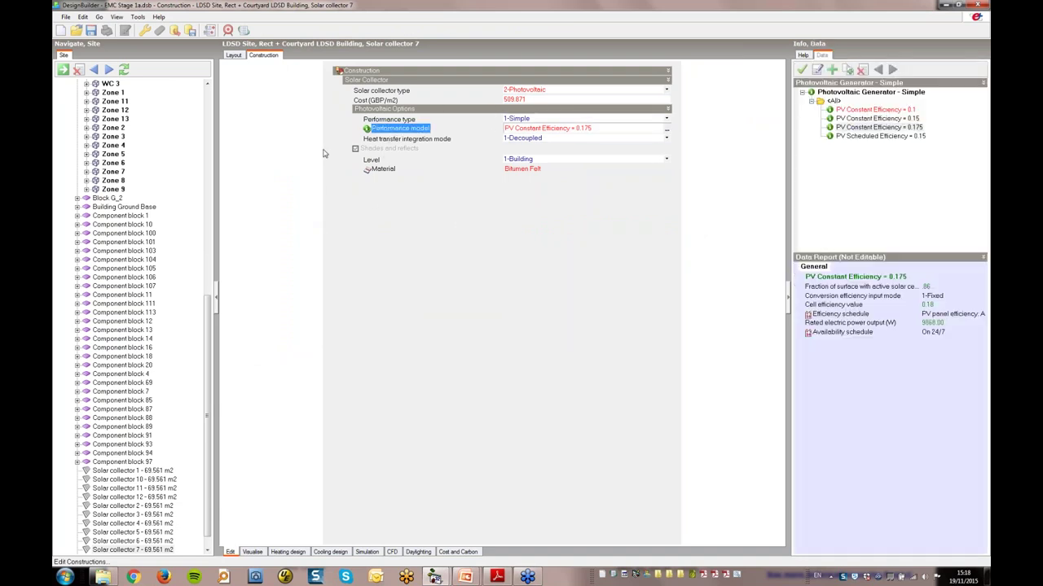
left_click(207, 113)
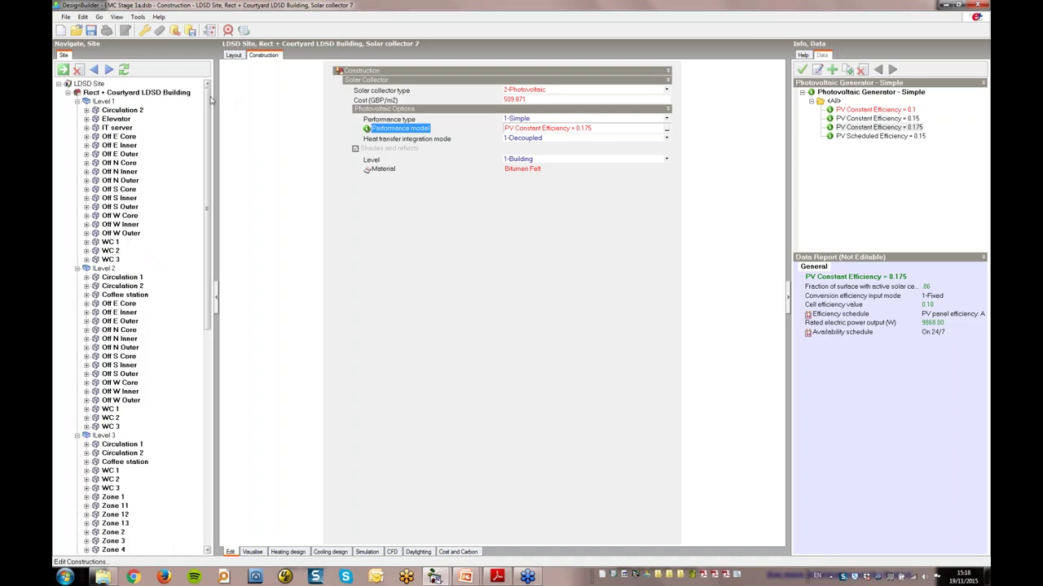
left_click(277, 45)
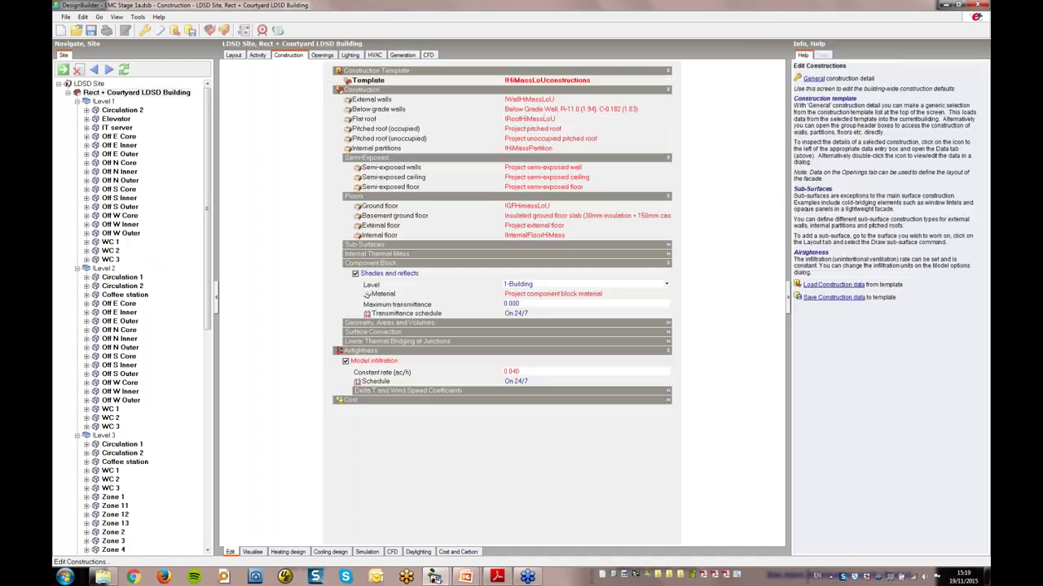
From on-site generation, open load centre 1's list and enlarge it to show PVx12 with 16 generators.
left_click(401, 55)
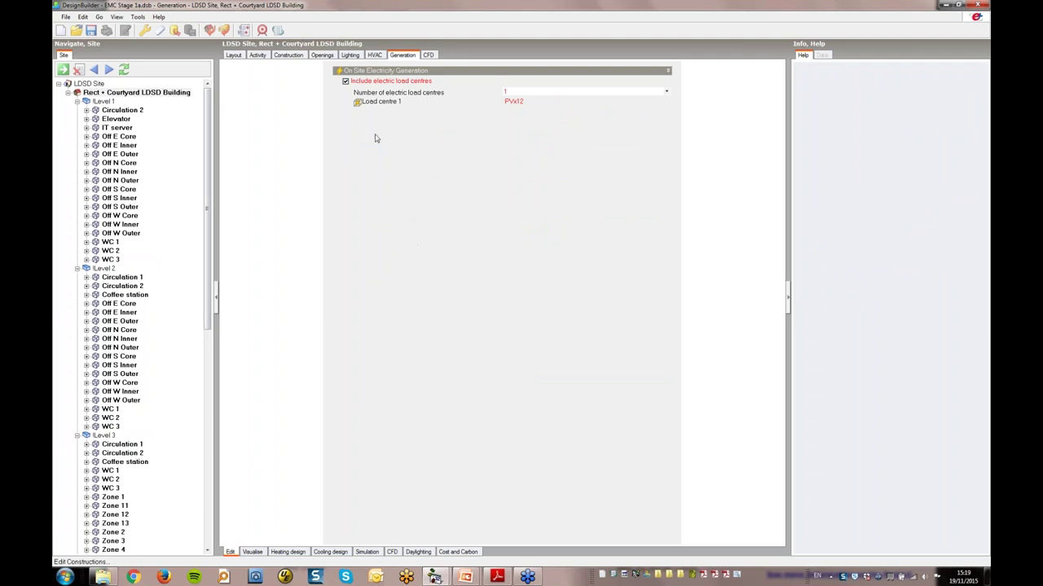
left_click(379, 101)
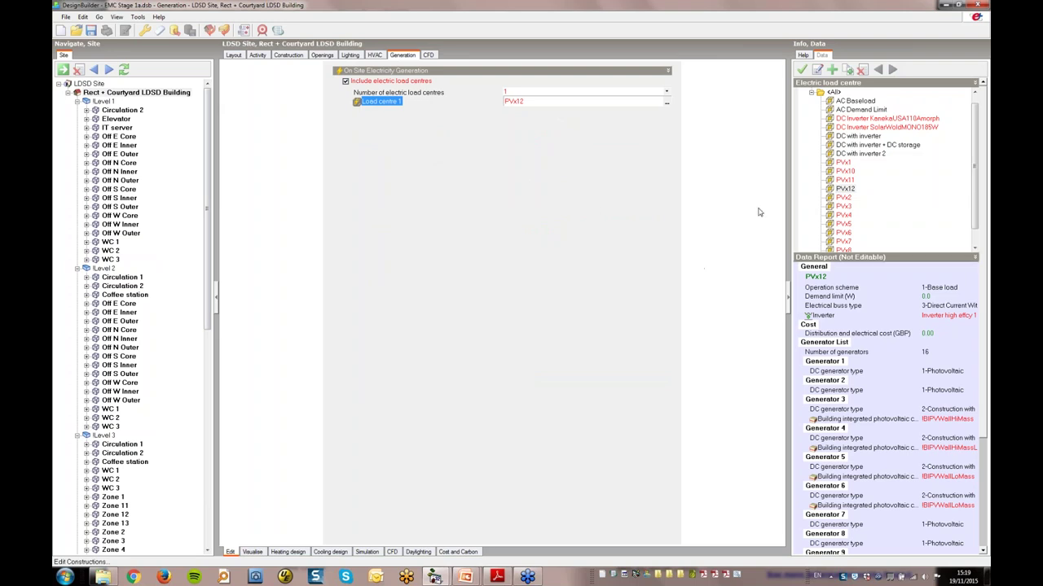
left_click(667, 102)
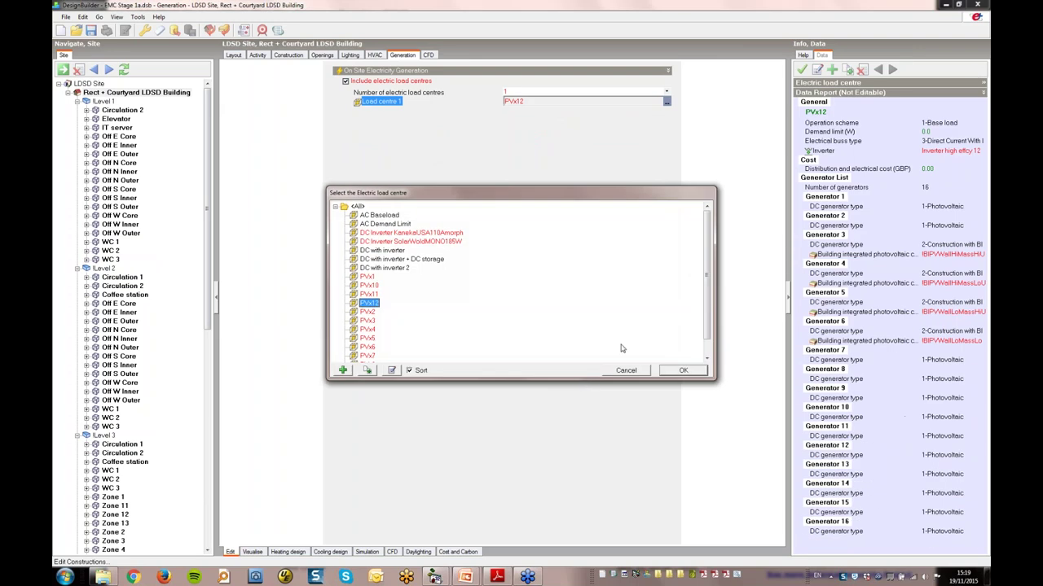
left_click_drag(580, 382, 579, 407)
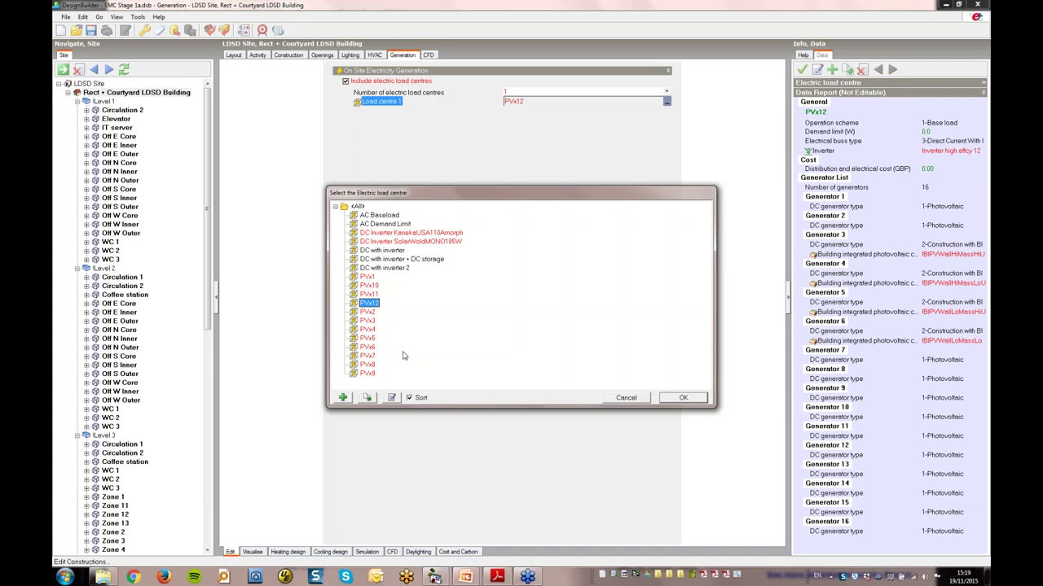
Edit the PVx12 load centre, check its distribution cost, and view its generator list.
left_click(391, 397)
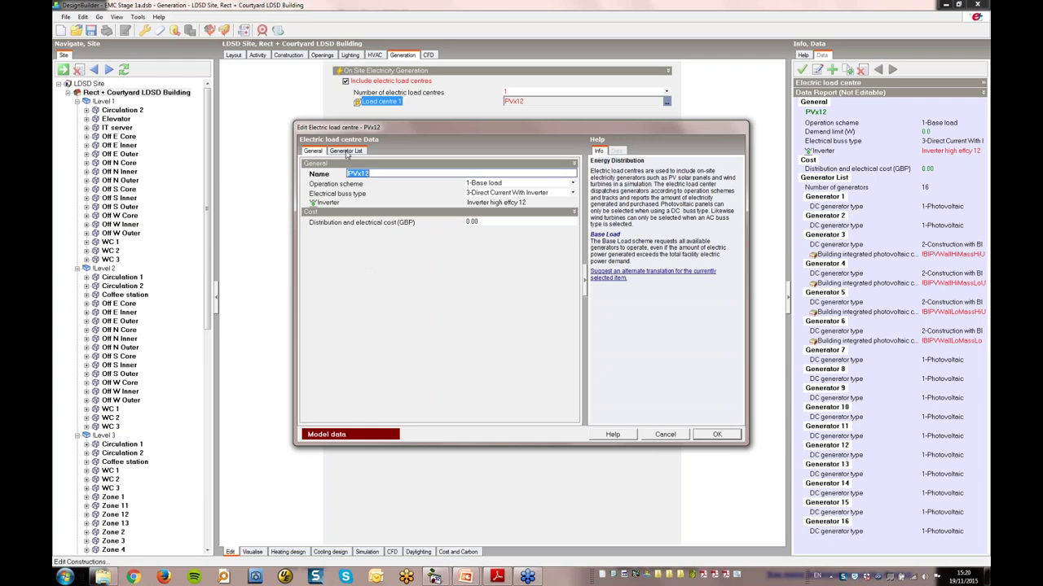
left_click(471, 222)
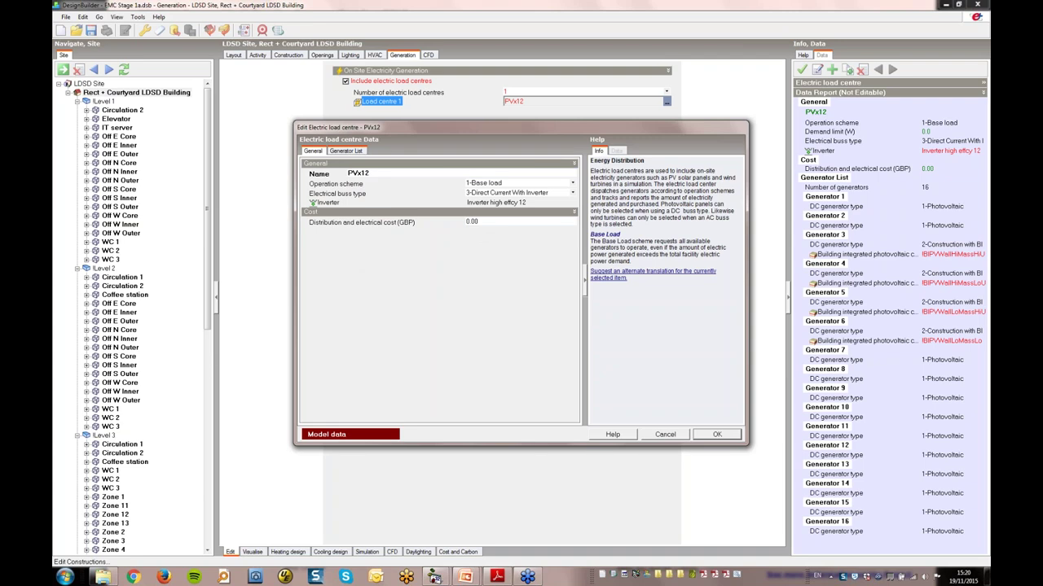
left_click(348, 151)
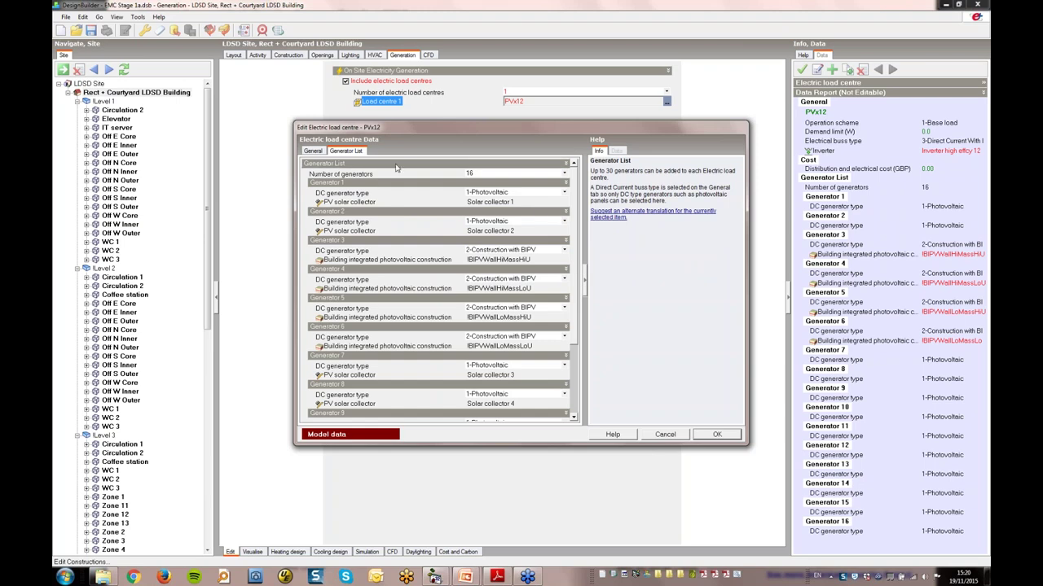
Inspect the DC generator types, keeping generator 3 as 2-Construction with BIPV.
left_click(498, 195)
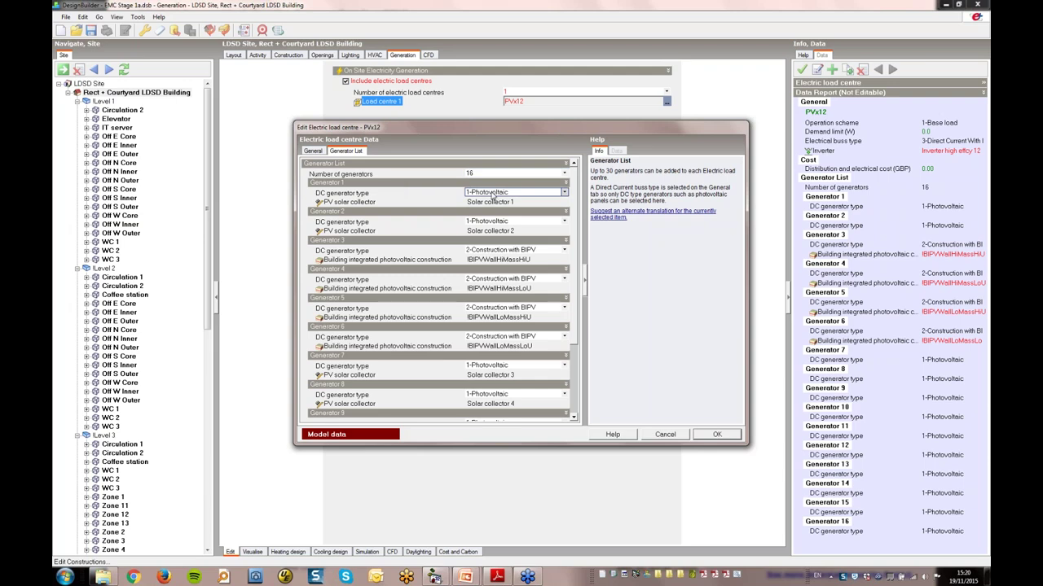
left_click(505, 252)
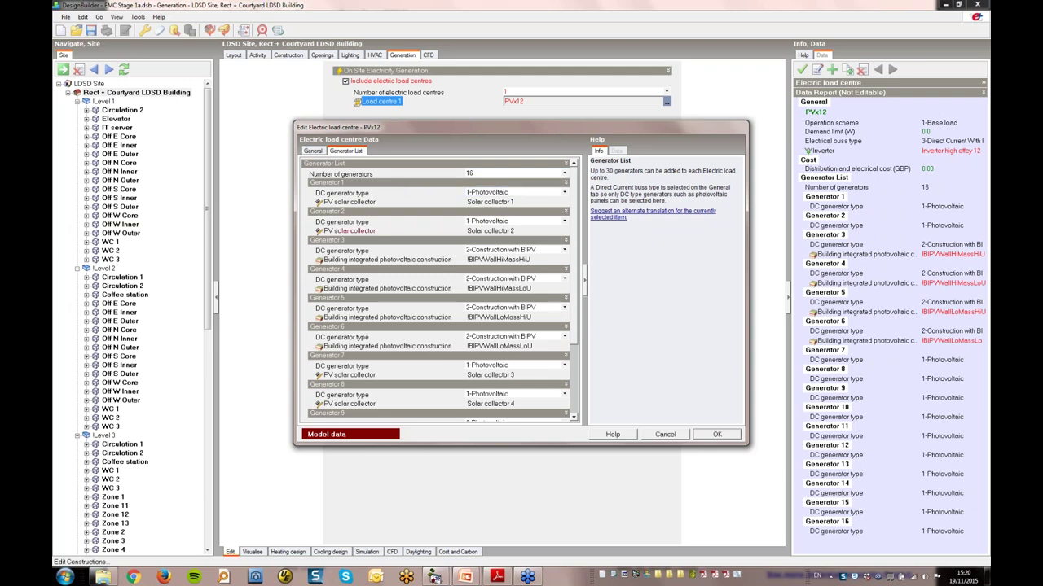
left_click(505, 252)
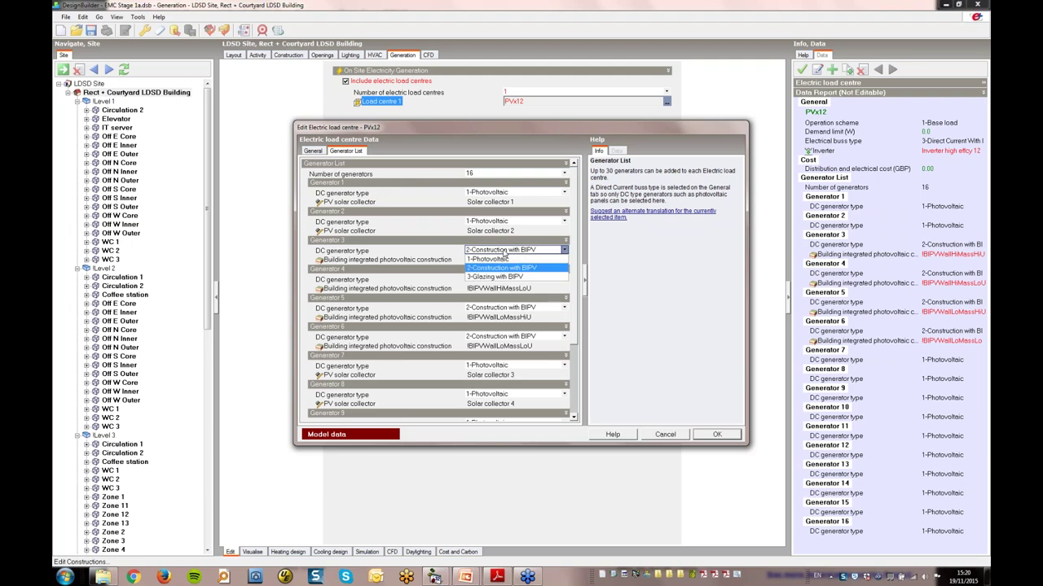
left_click(505, 251)
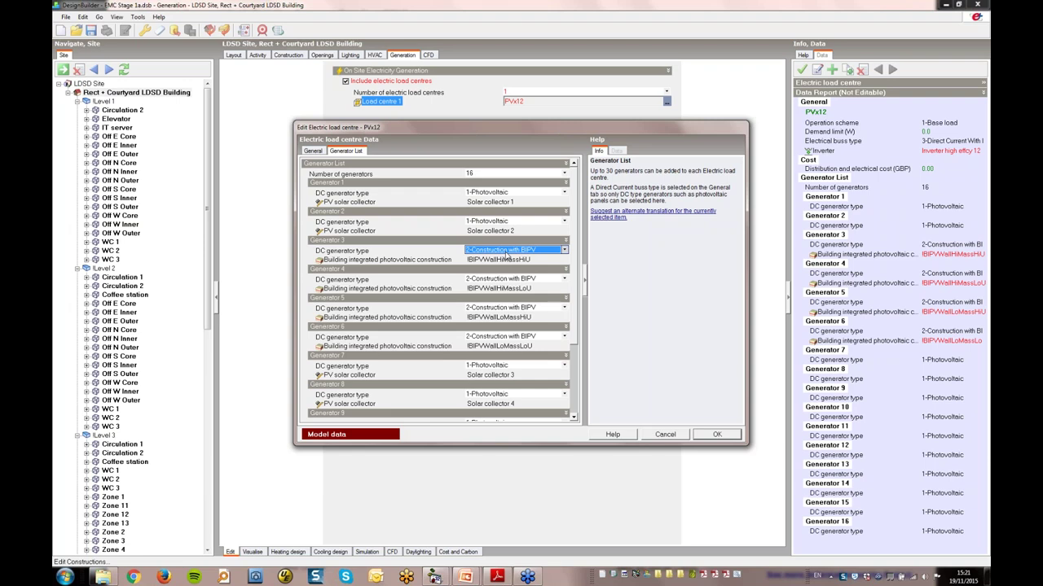
Close the PVx12 editor and load centre list unchanged, then view the 3-D building layout.
left_click(664, 435)
left_click(626, 398)
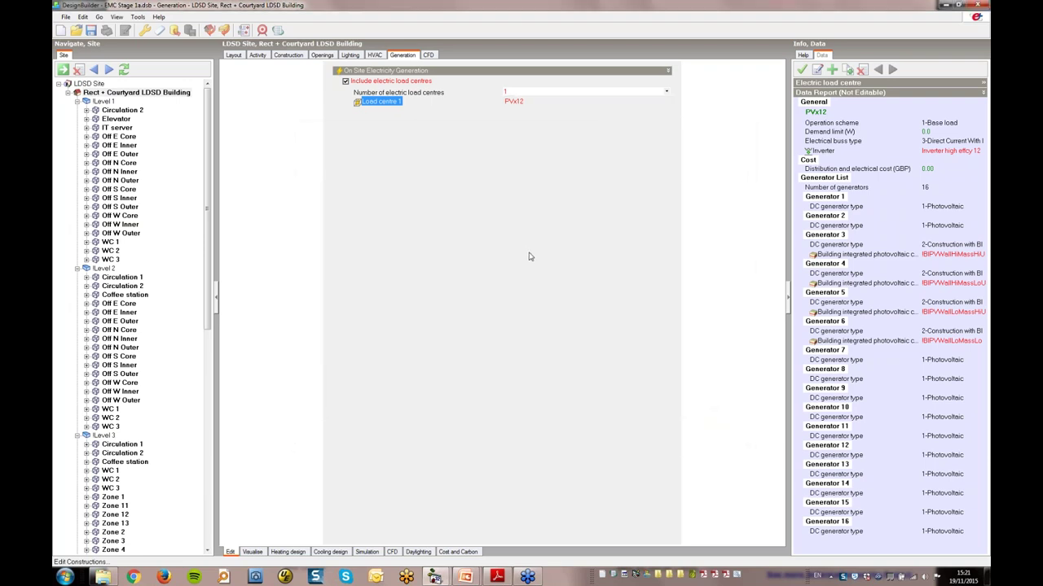
left_click(236, 55)
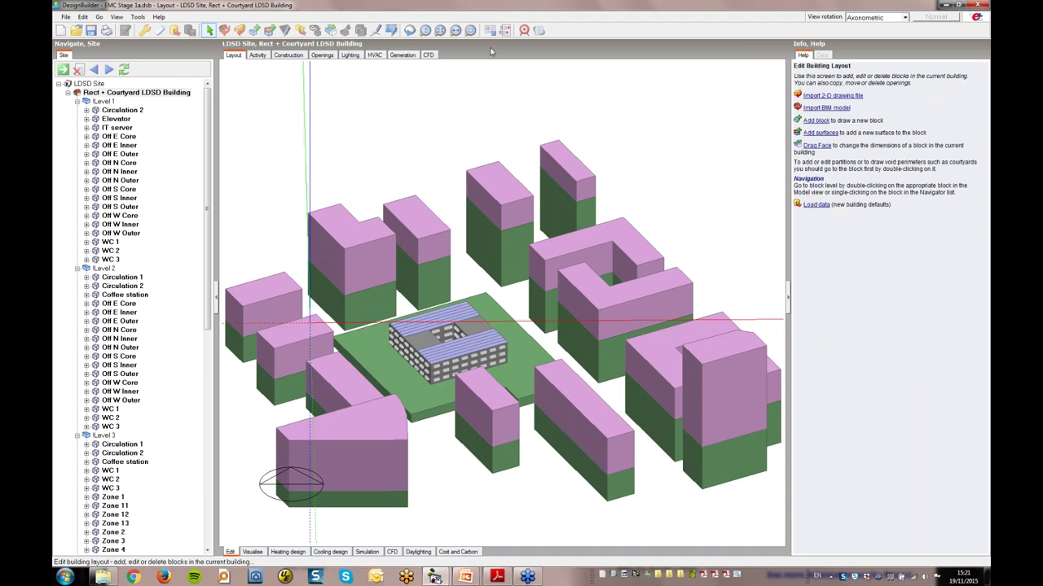
Open the Optimisation analysis settings from the toolbar.
left_click(524, 30)
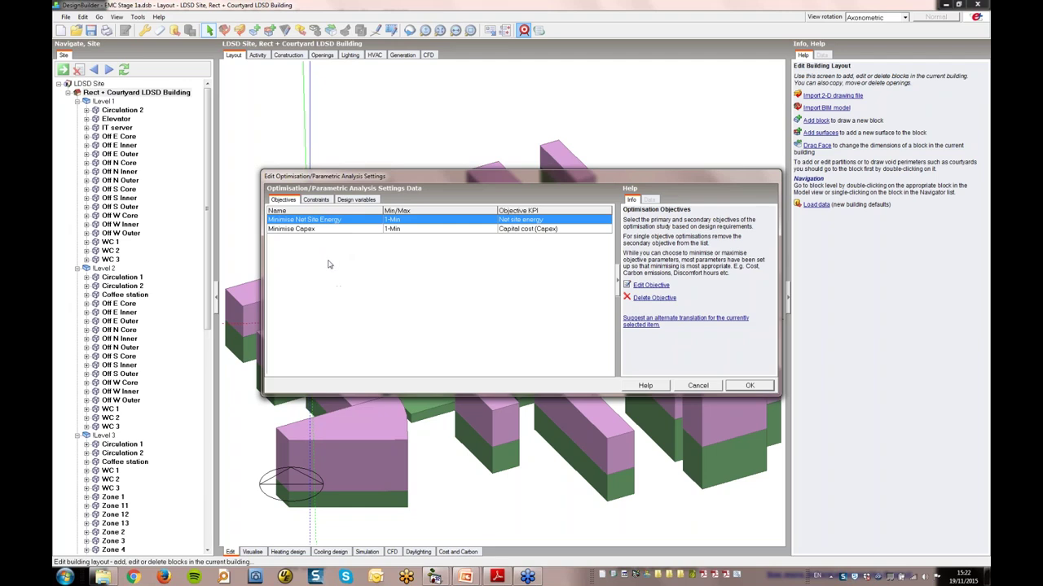
left_click(643, 285)
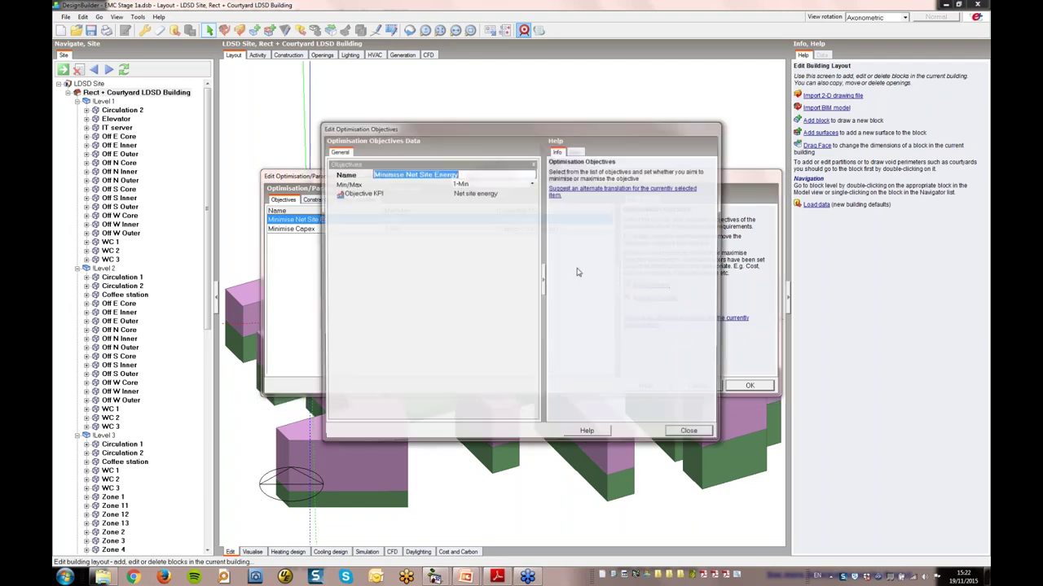
left_click(469, 197)
left_click(534, 197)
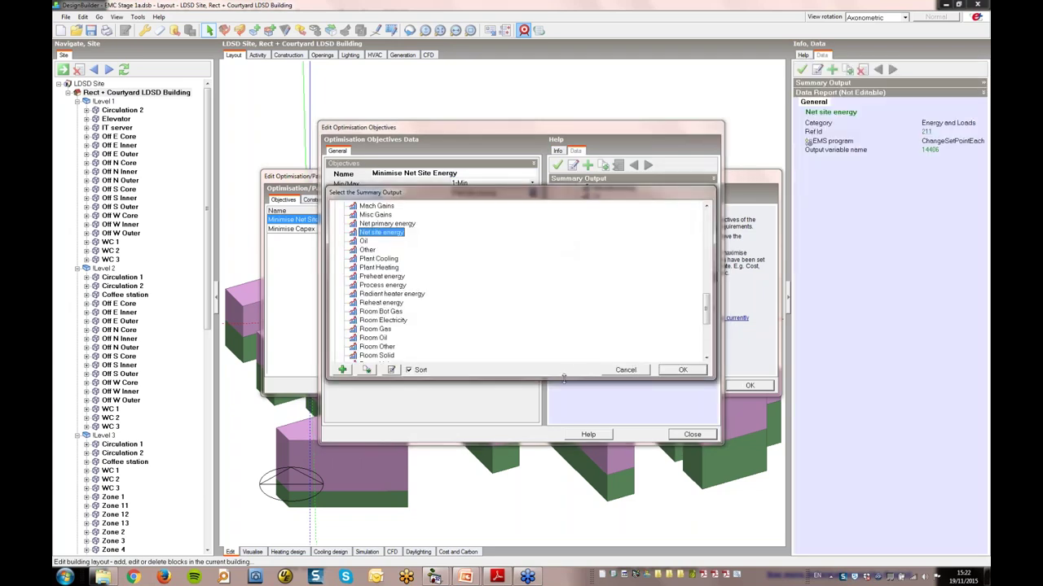
left_click_drag(562, 380, 562, 472)
left_click_drag(706, 407, 706, 255)
left_click(335, 233)
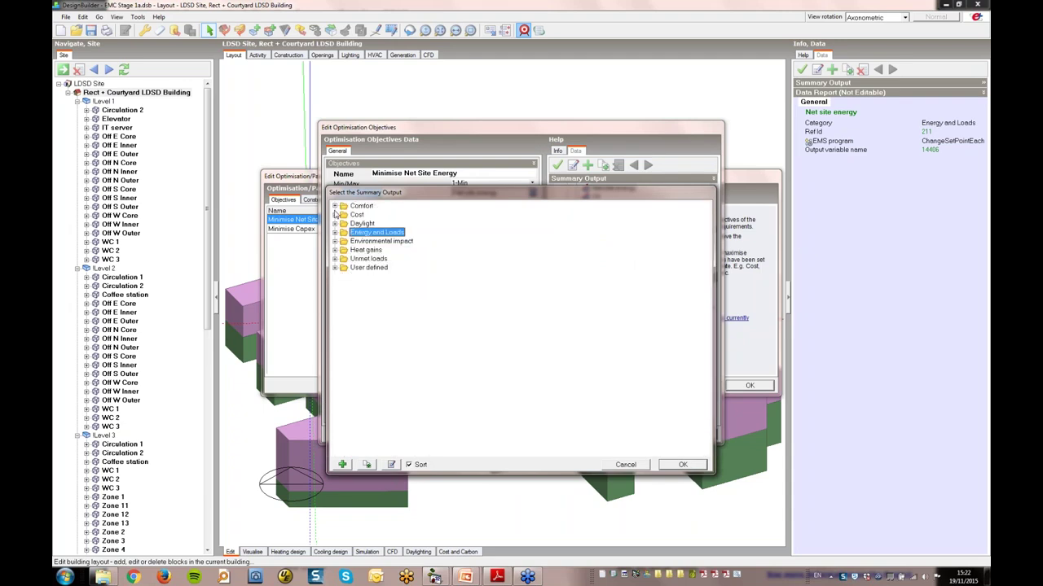
left_click(333, 206)
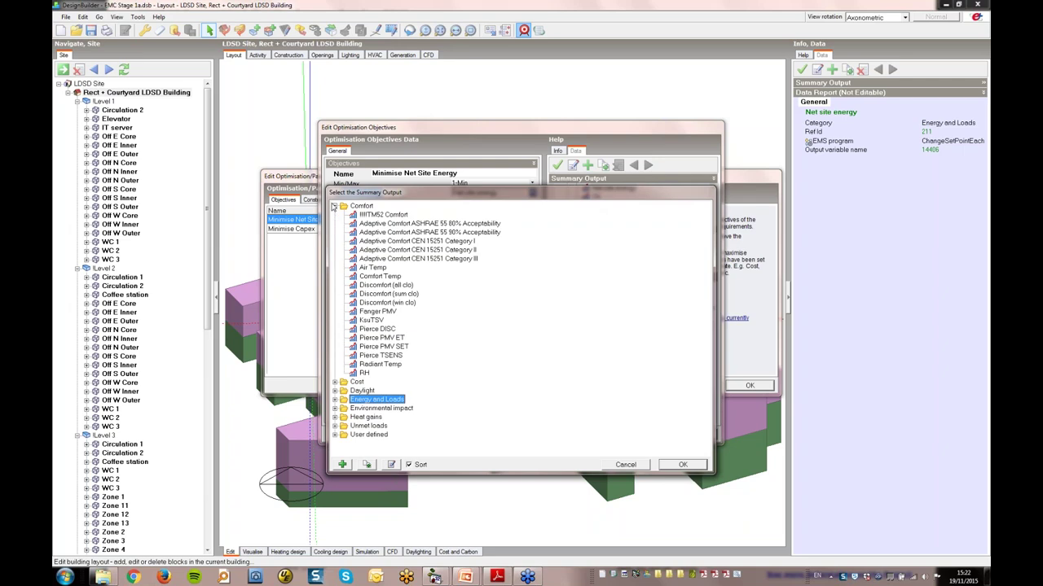
left_click(335, 382)
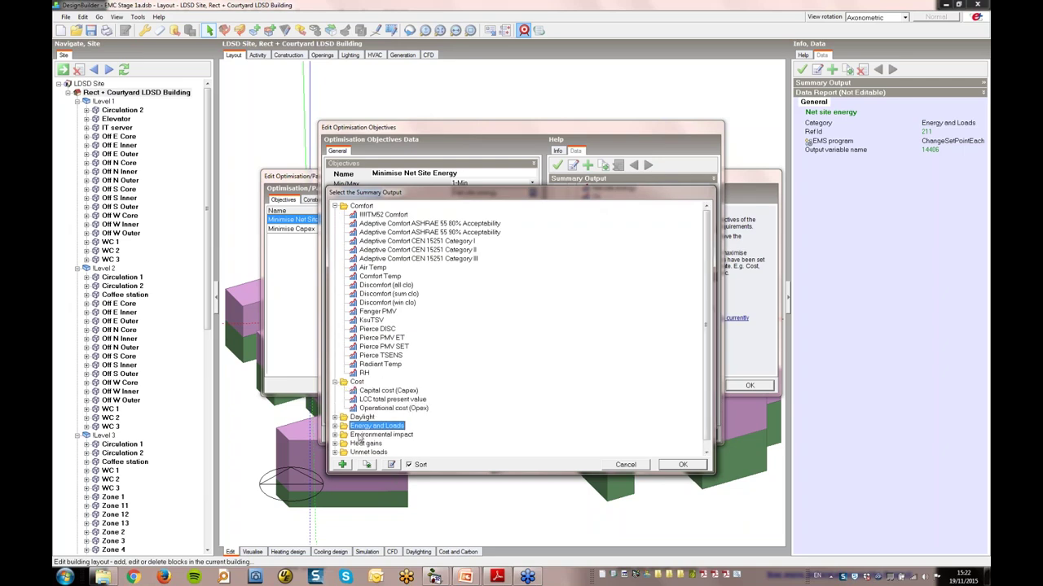
left_click(334, 435)
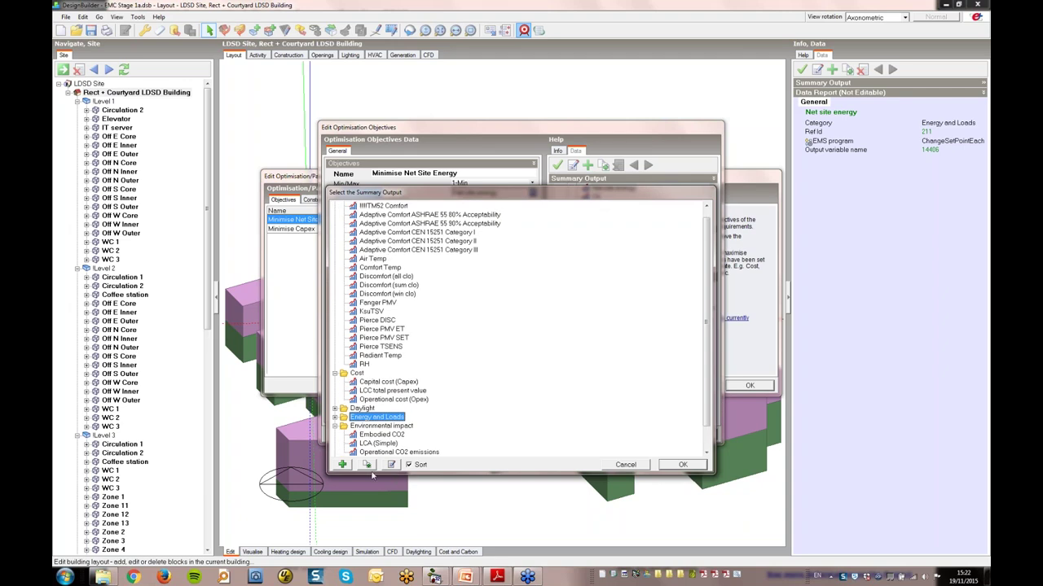
left_click_drag(371, 474, 372, 531)
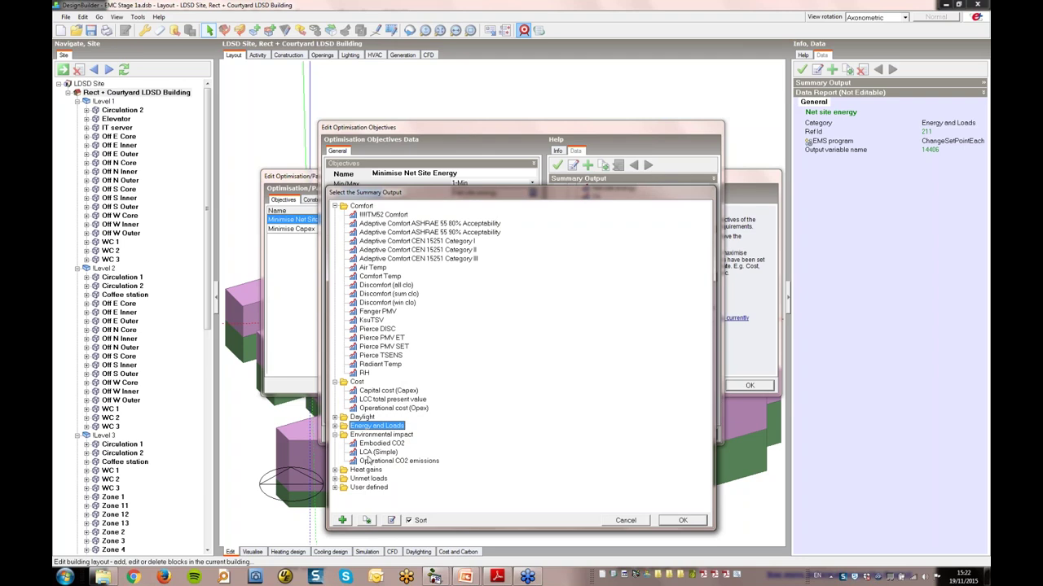
left_click(336, 479)
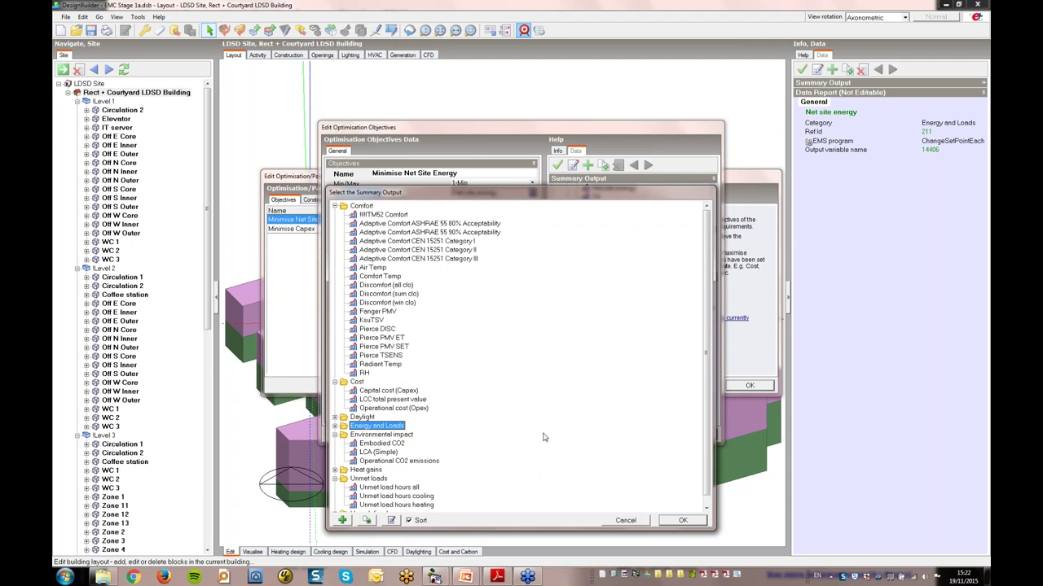
left_click(659, 520)
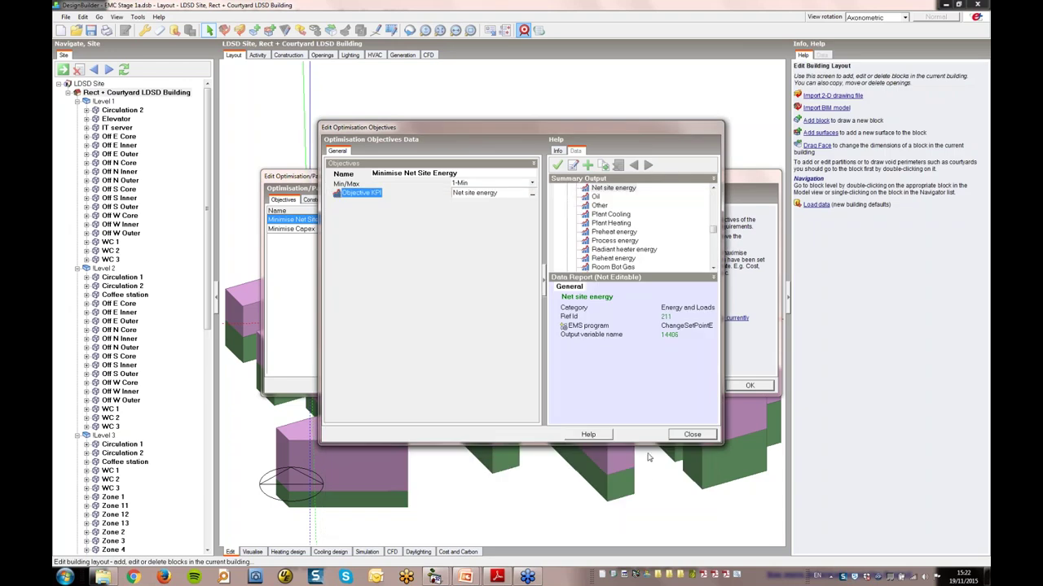
Close the objective editor and widen the Constraints Name column to read the Discomfort Hours constraint.
left_click(692, 435)
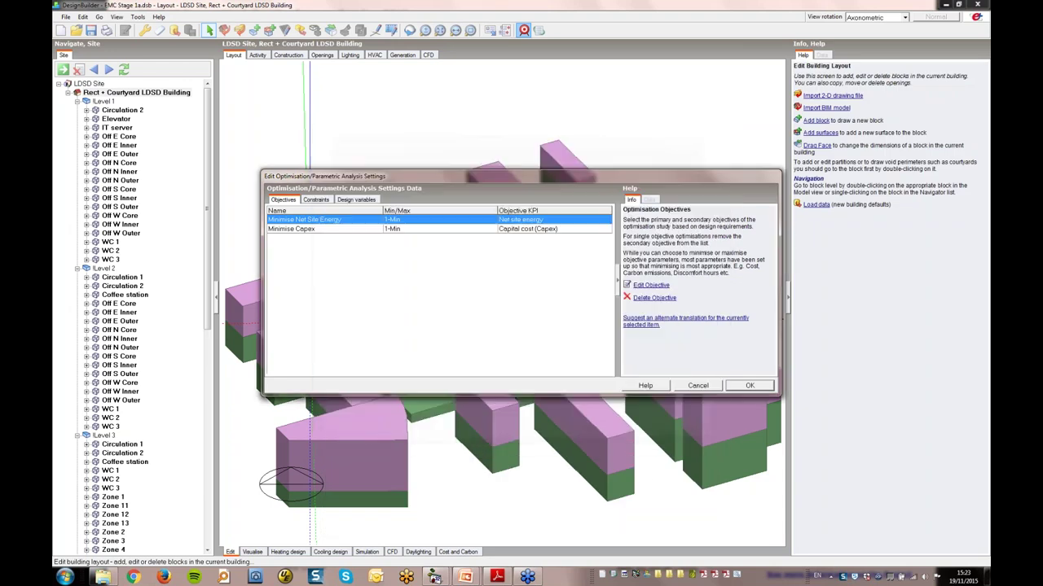
left_click(316, 200)
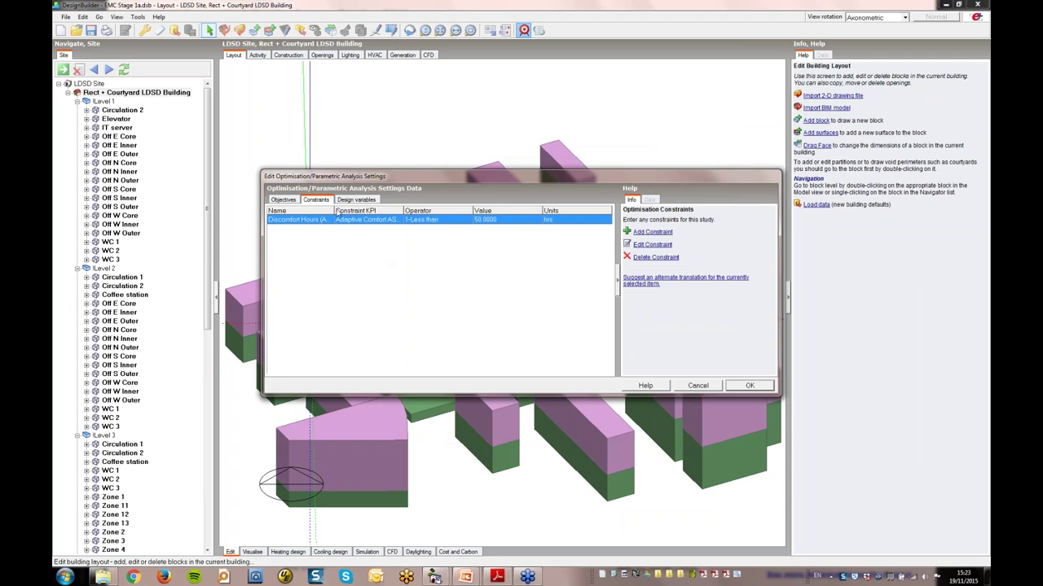
left_click_drag(336, 210, 458, 210)
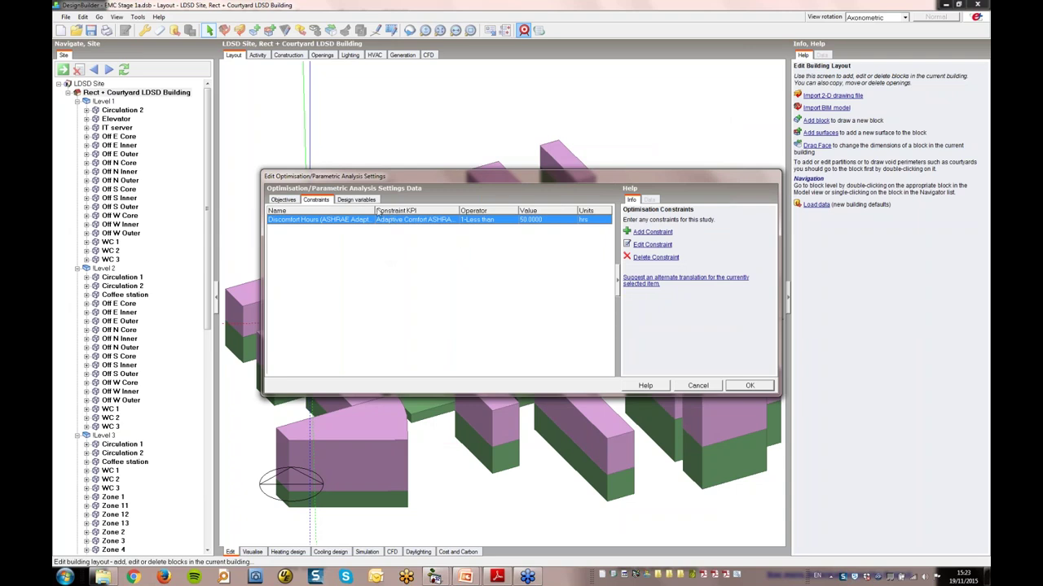
left_click_drag(376, 212, 419, 211)
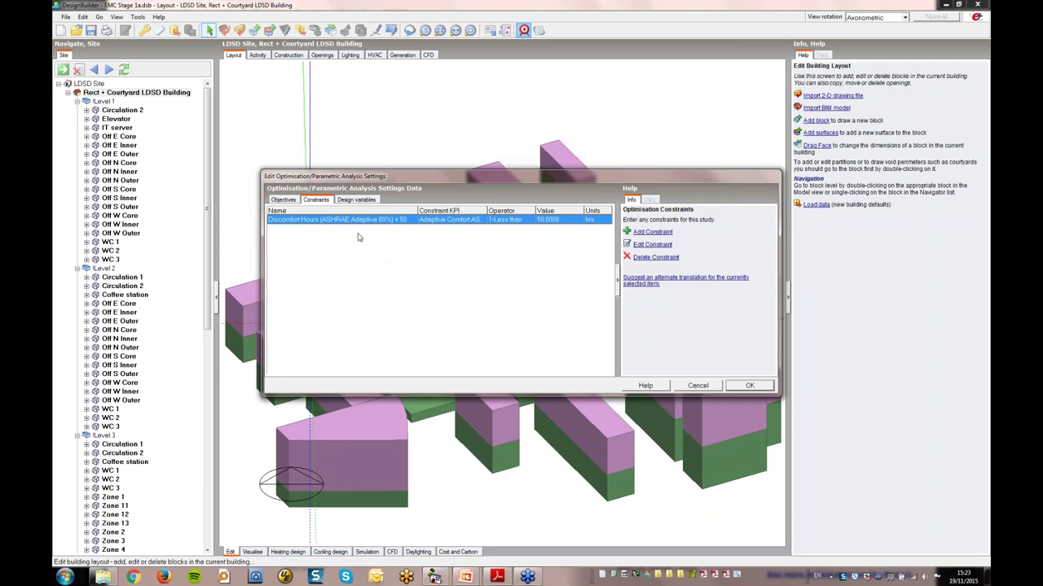
Widen the design variables Name column and review shading, construction, orientation, load centre and glazing variables.
left_click(356, 200)
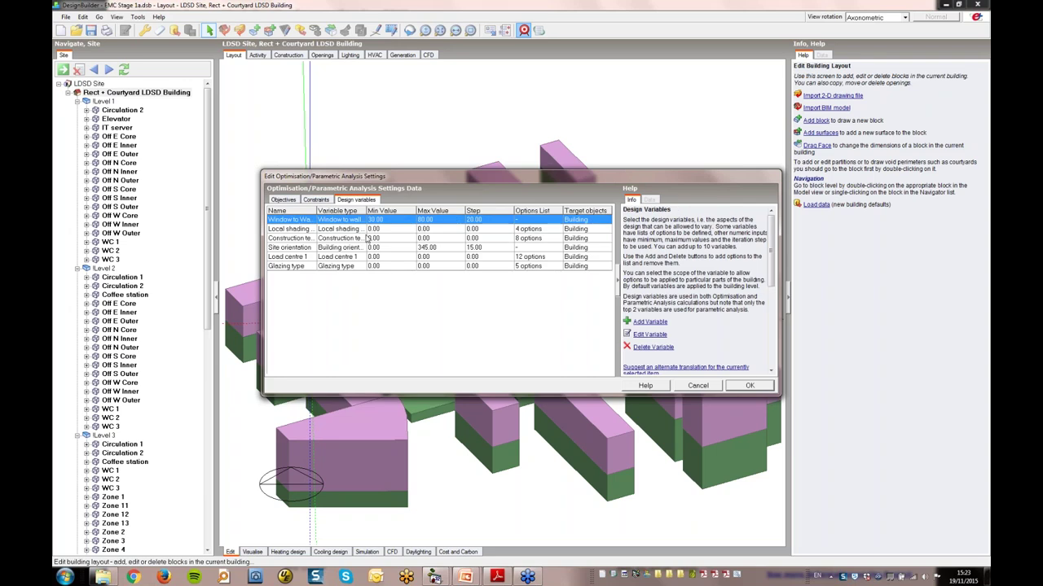
left_click_drag(317, 211, 402, 210)
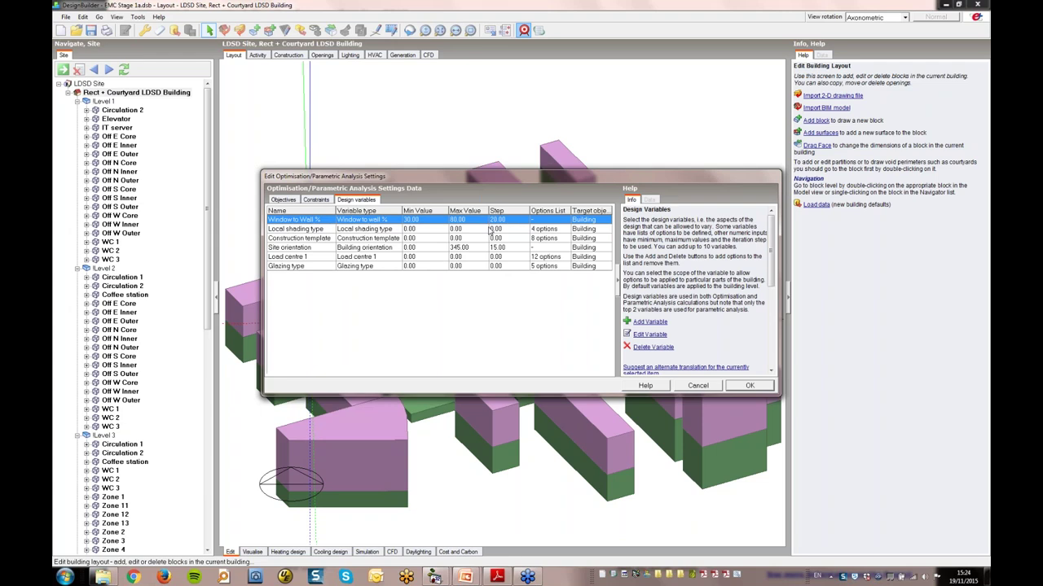
left_click(301, 232)
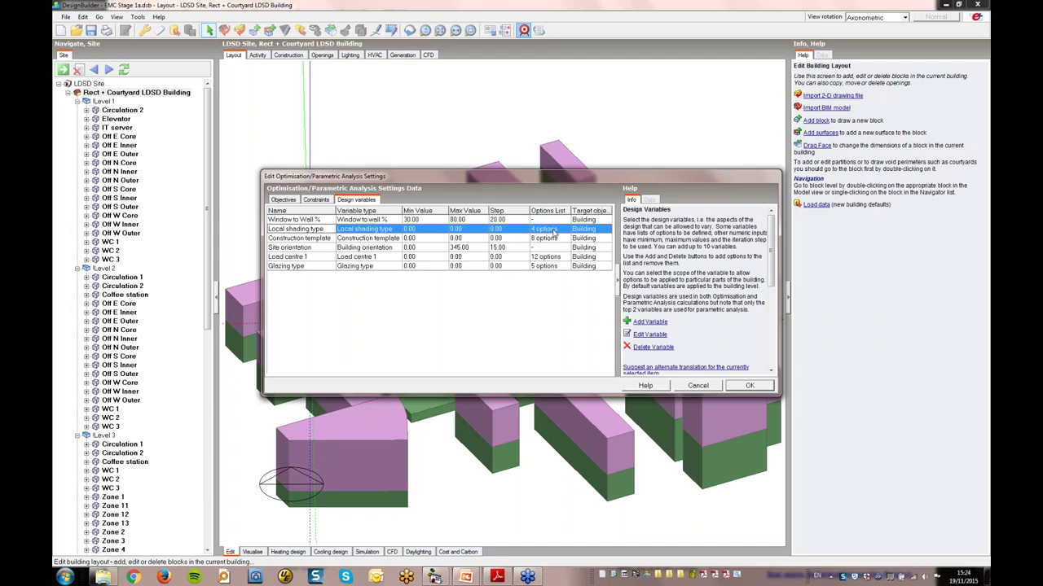
left_click(312, 241)
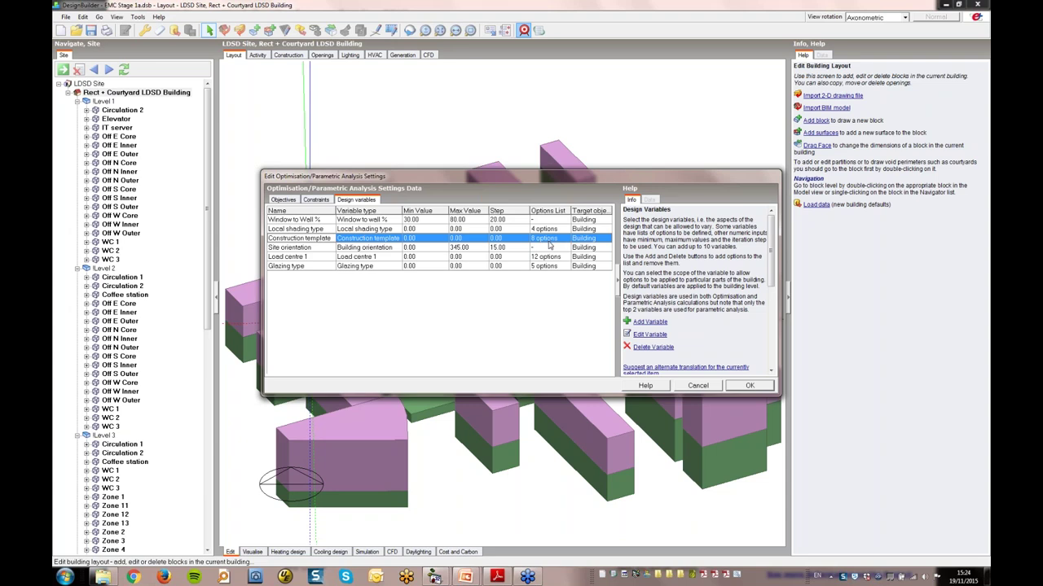
left_click(315, 252)
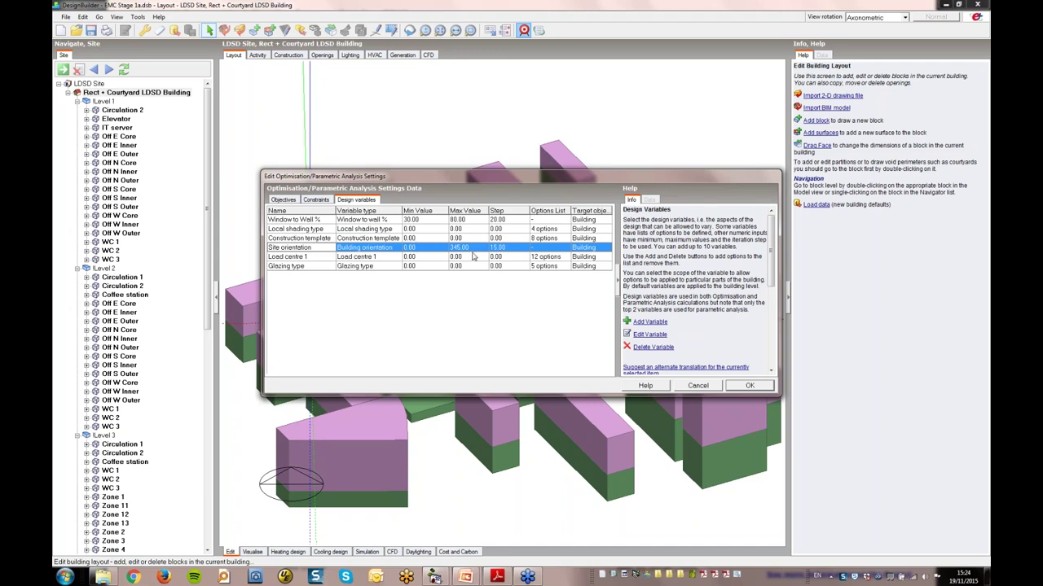
left_click(298, 261)
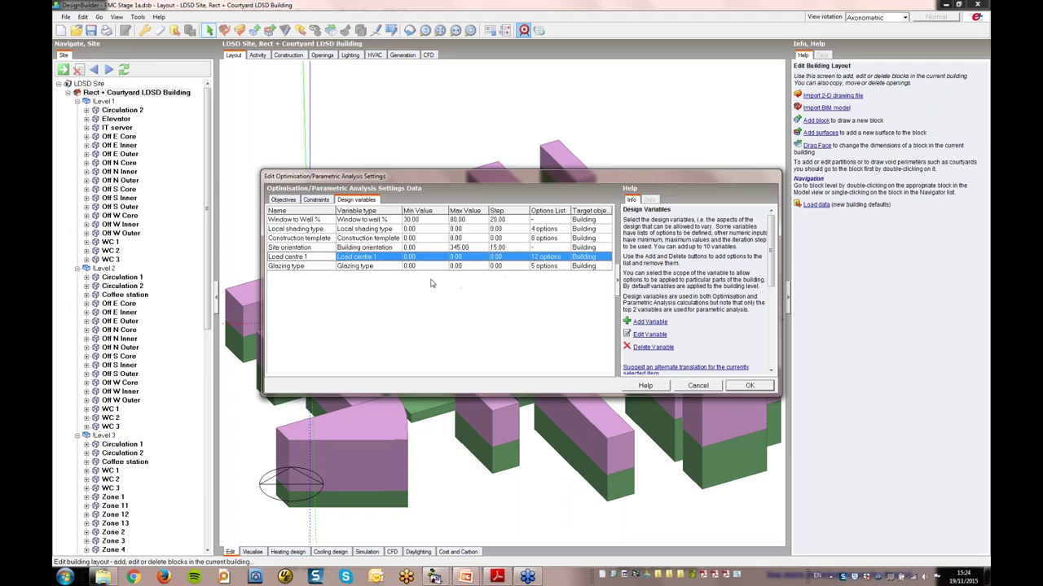
left_click(301, 267)
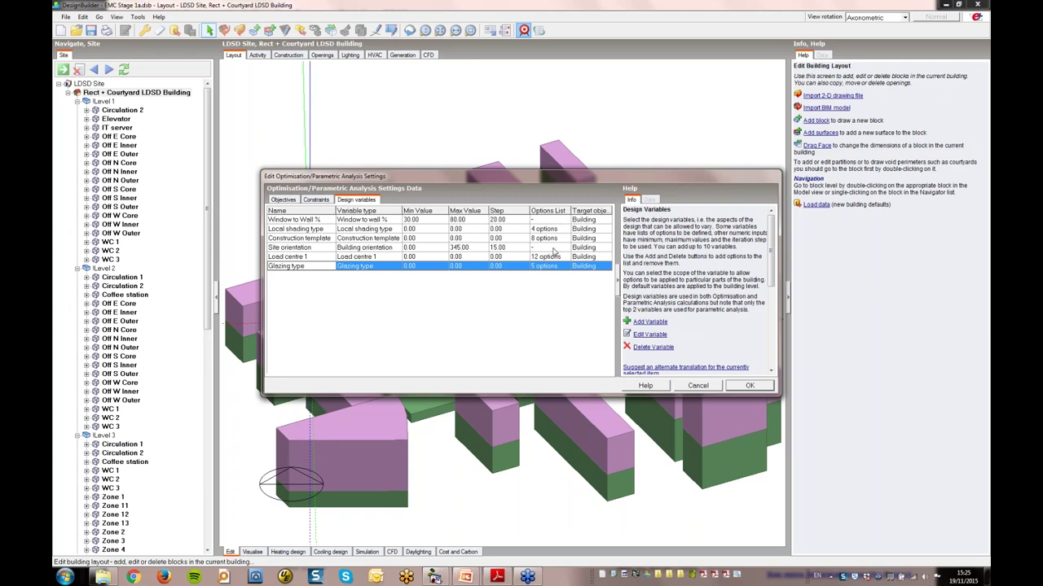
Open the Window to Wall % variable and review the available variable types without changing them.
left_click(296, 221)
left_click(649, 334)
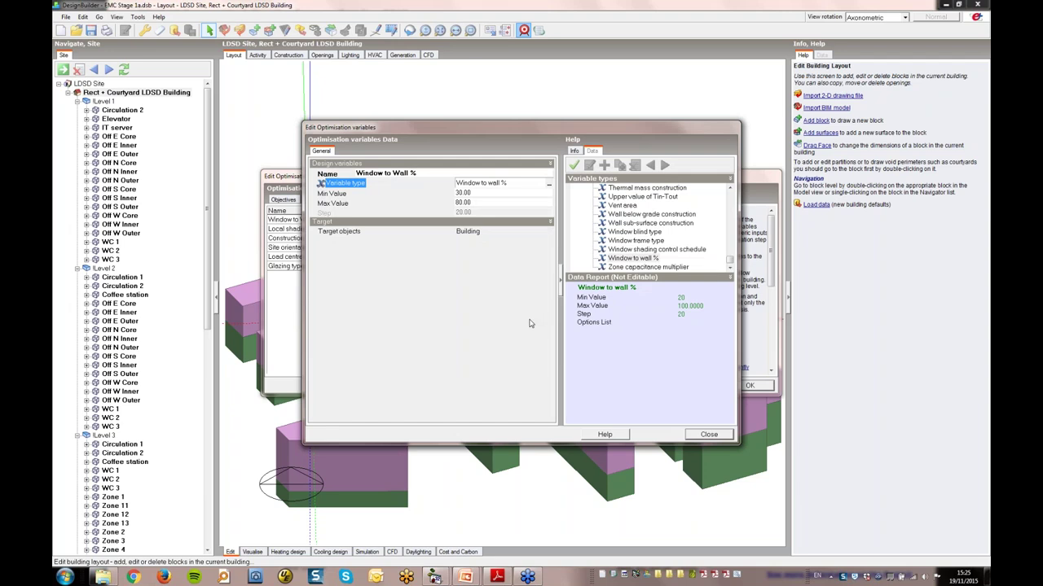
left_click(546, 188)
left_click_drag(707, 341, 692, 217)
left_click(626, 371)
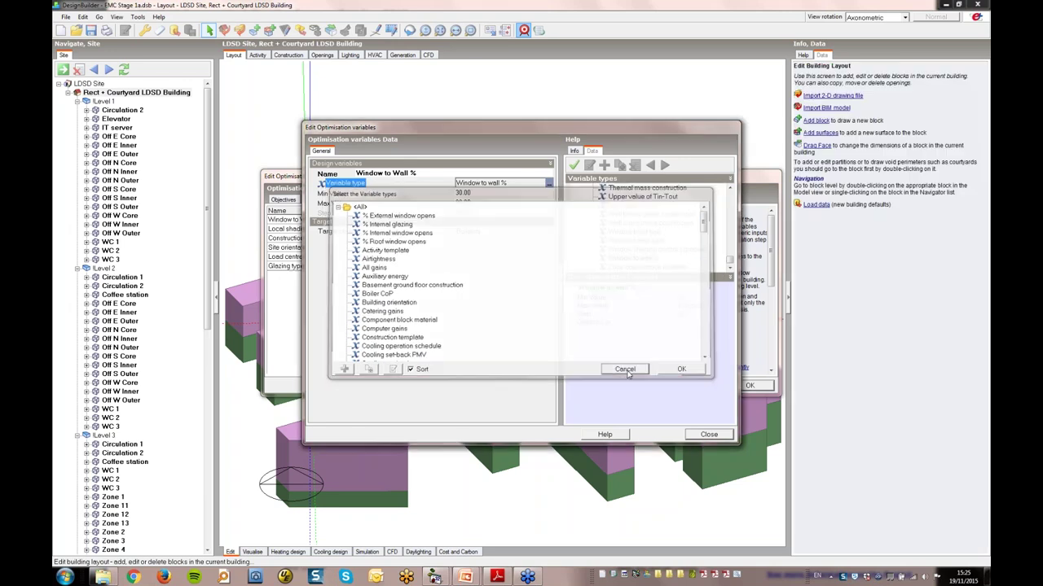
Keep Max Value at 80.00, close the optimisation settings unsaved, and switch to Simulation.
left_click(500, 205)
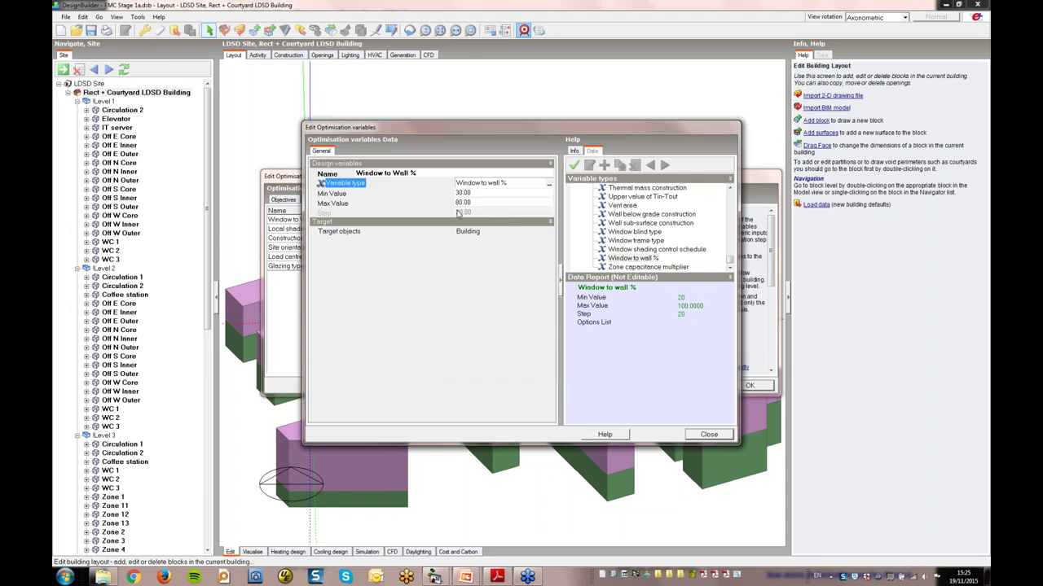
key("Return")
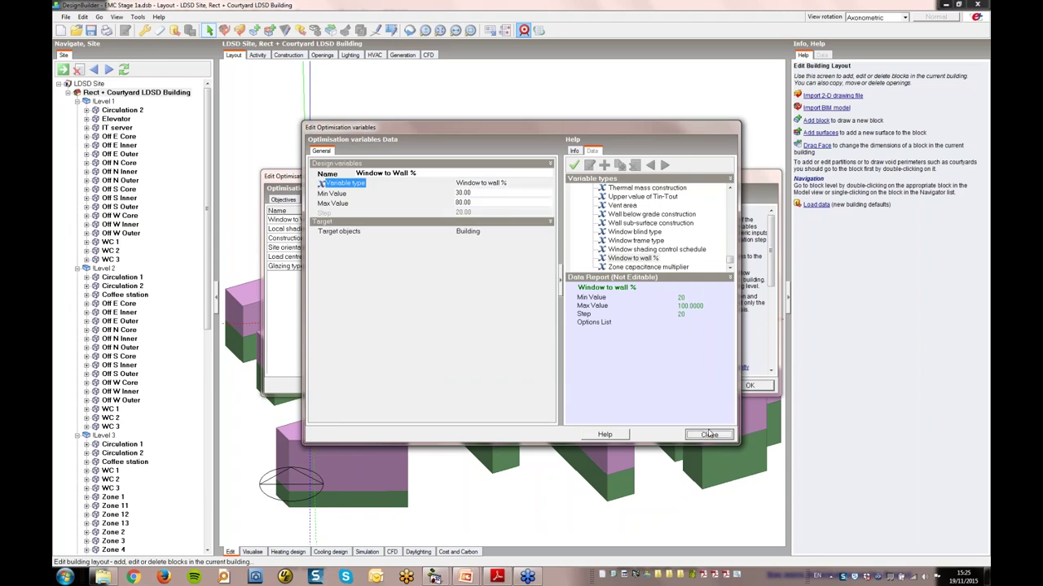
left_click(709, 434)
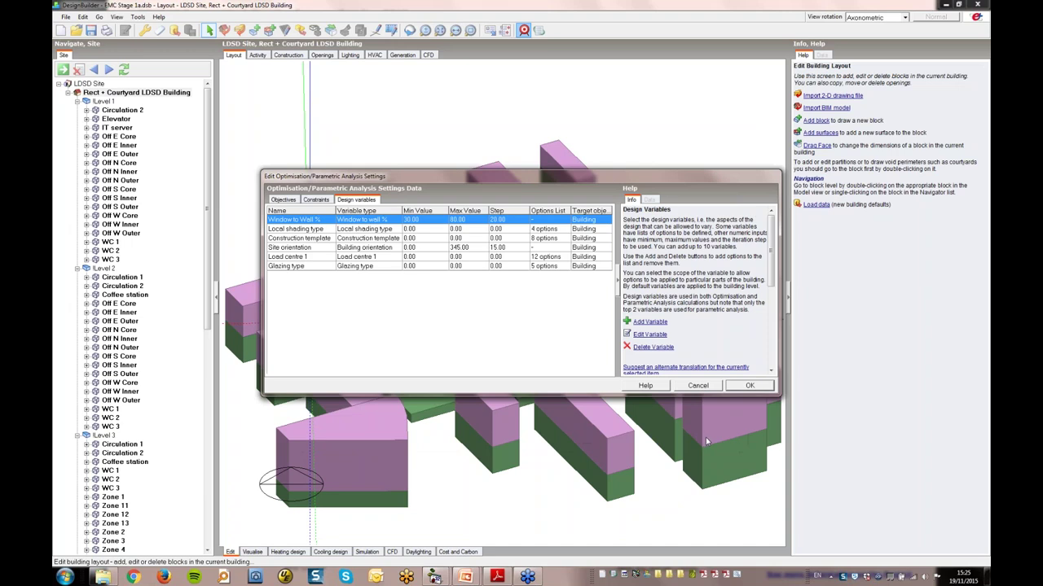
left_click(703, 385)
left_click(373, 554)
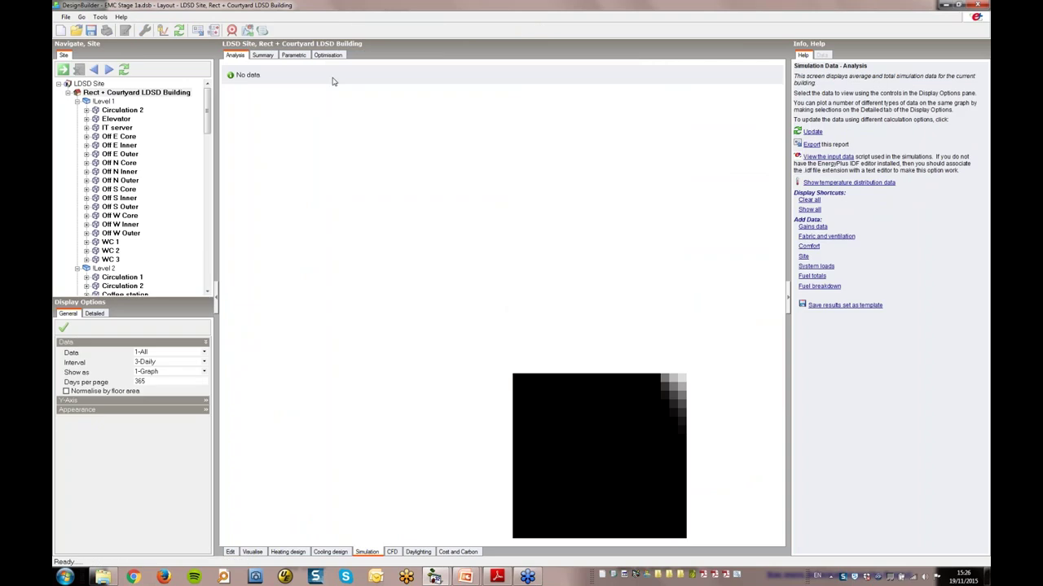
Request a simulation data update and review the Simulation Manager settings.
left_click(180, 31)
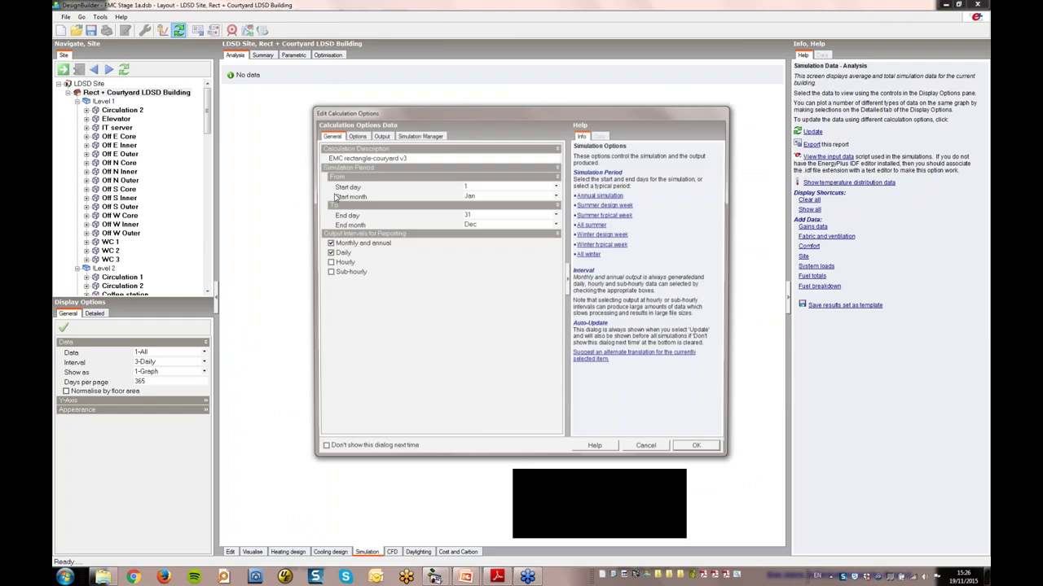
left_click(416, 136)
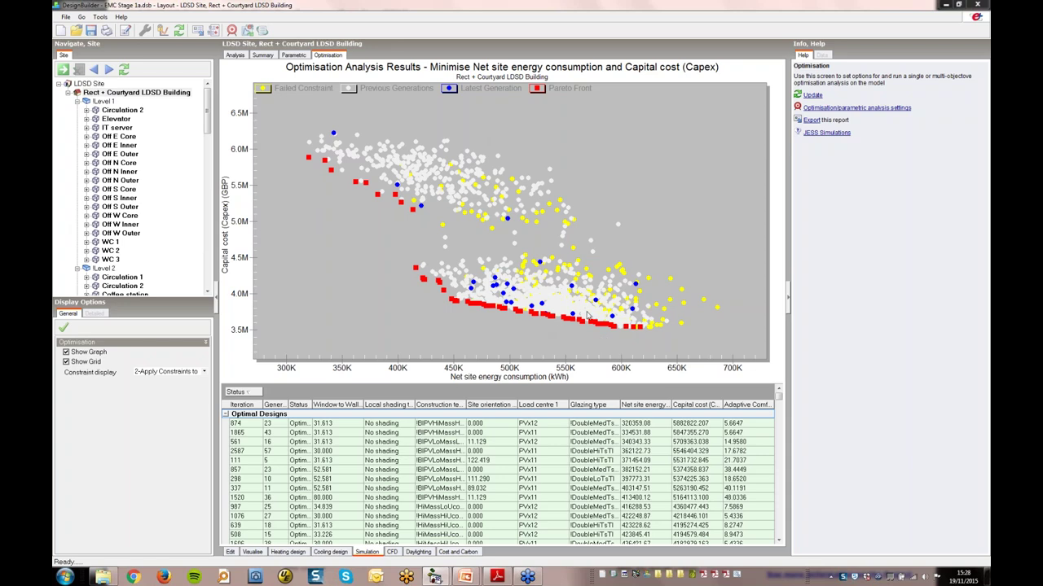
Inspect Pareto-front designs on the chart: 1865, 561, 2587, 111 and 857.
left_click(309, 161)
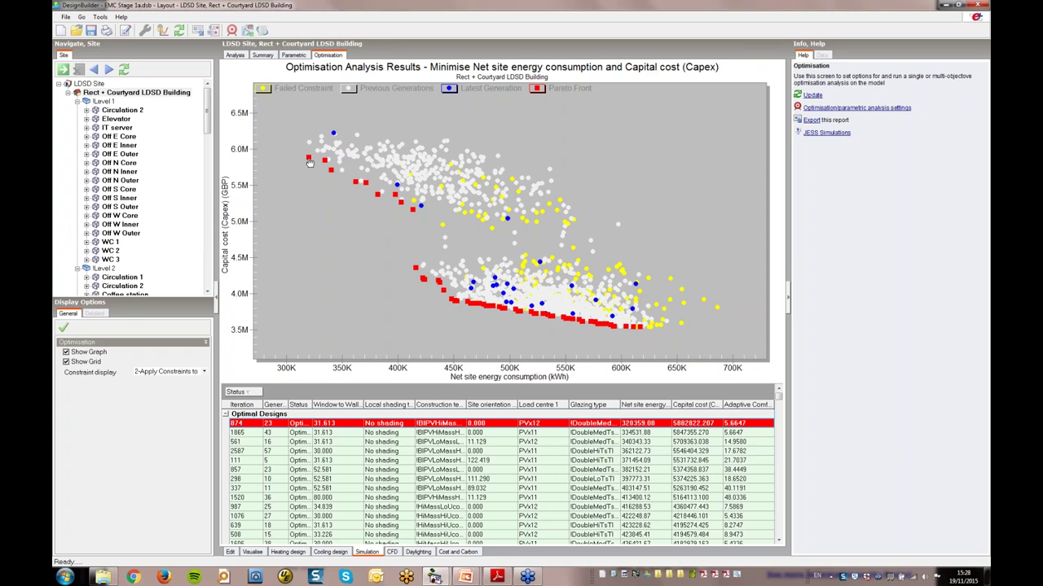
left_click(325, 161)
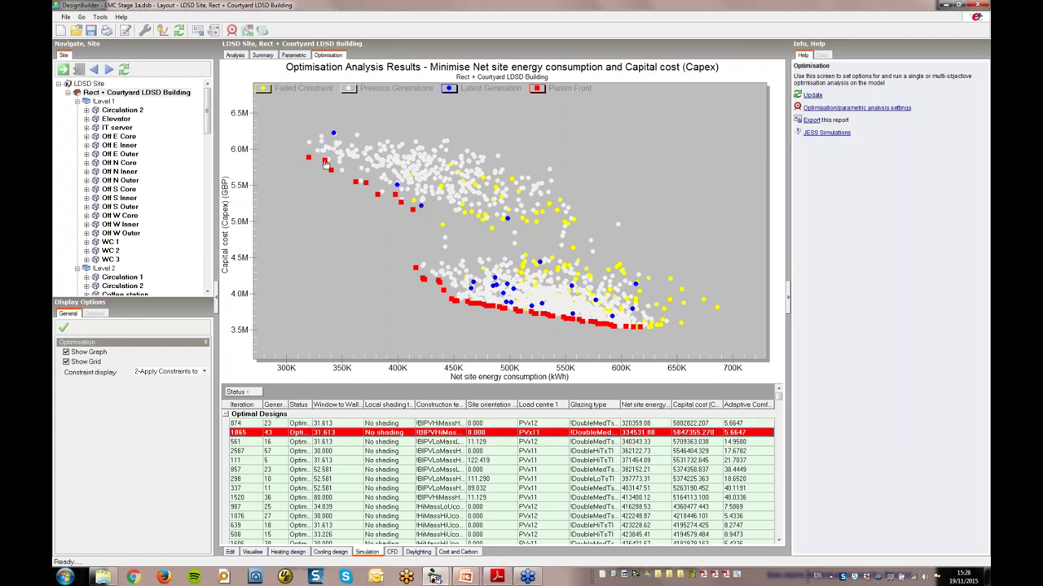
left_click(331, 170)
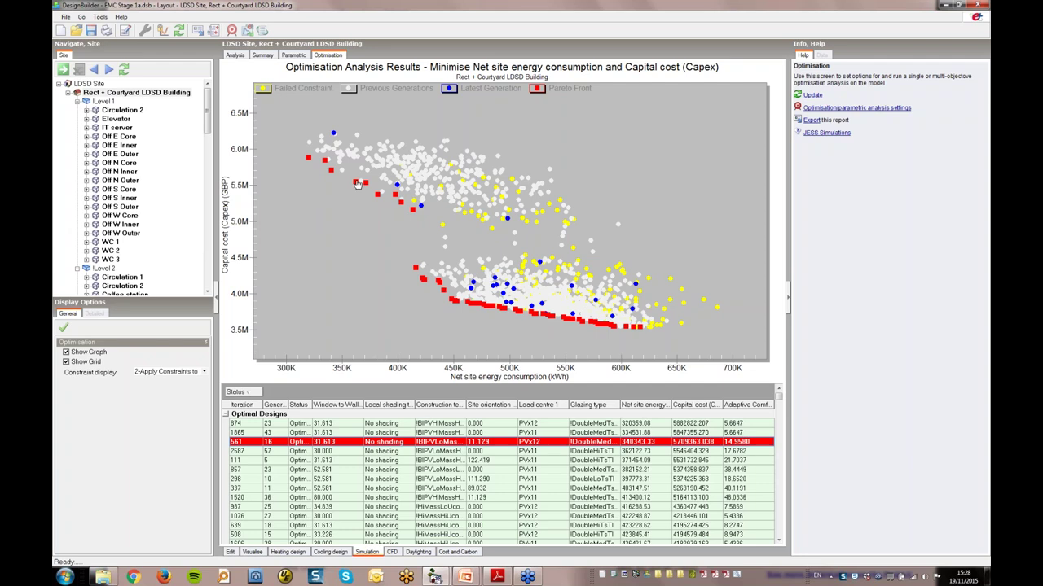
left_click(355, 182)
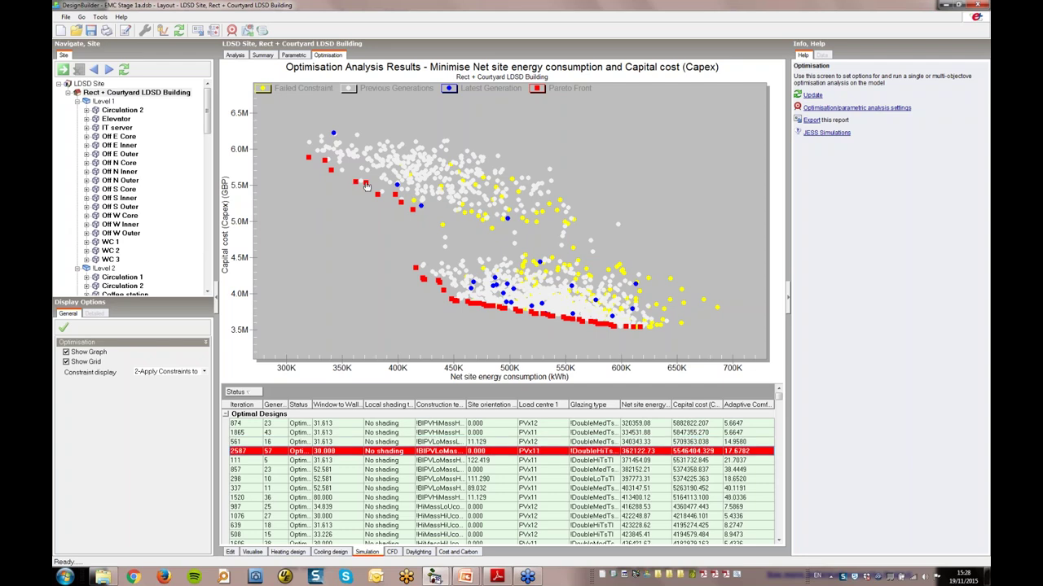
left_click(365, 184)
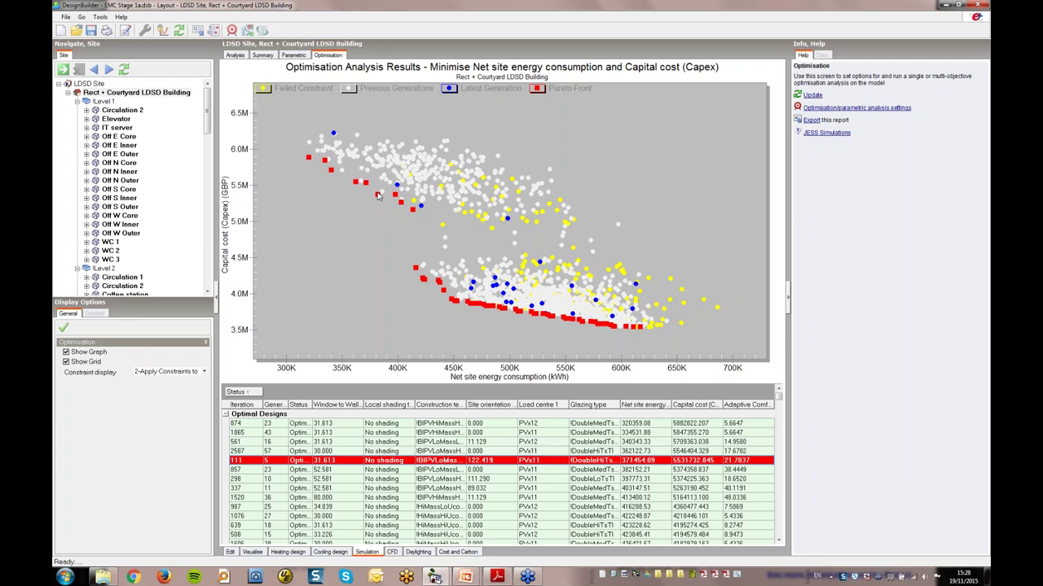
left_click(378, 199)
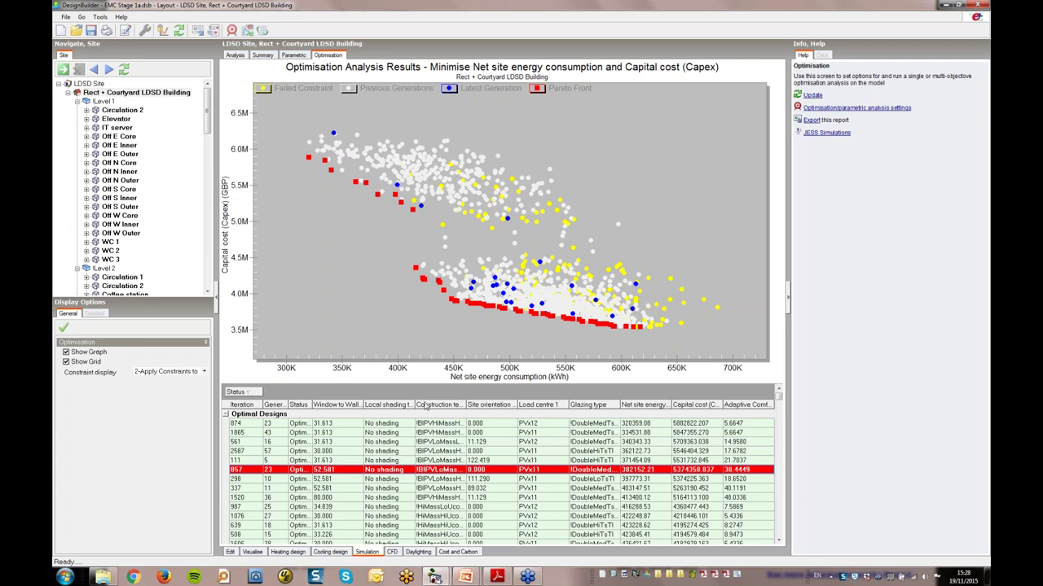
Look up the Pareto designs near 617K, 604K and 592K kWh, bringing iteration 1920 into view.
left_click(641, 331)
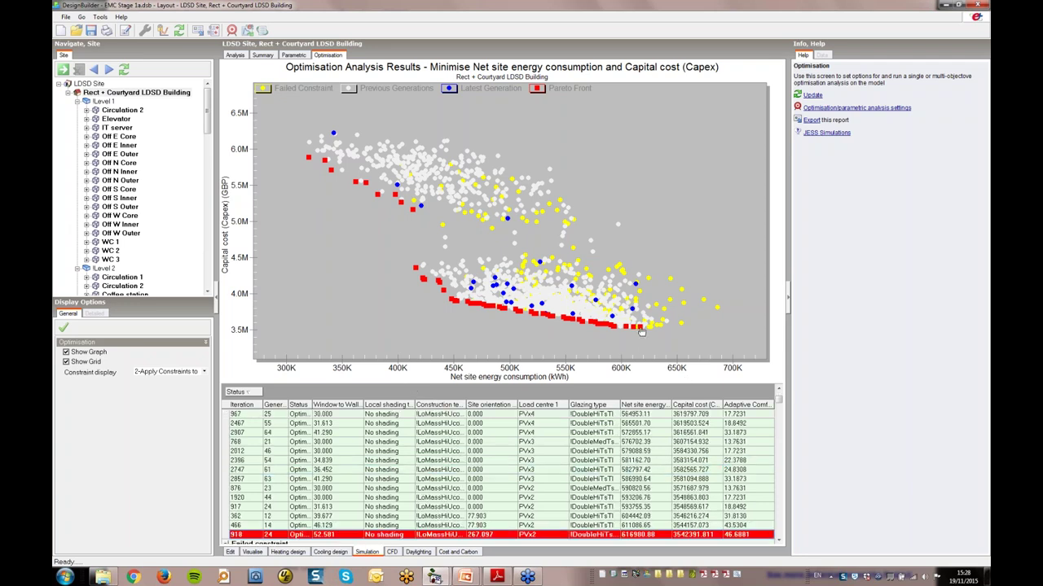
left_click(624, 328)
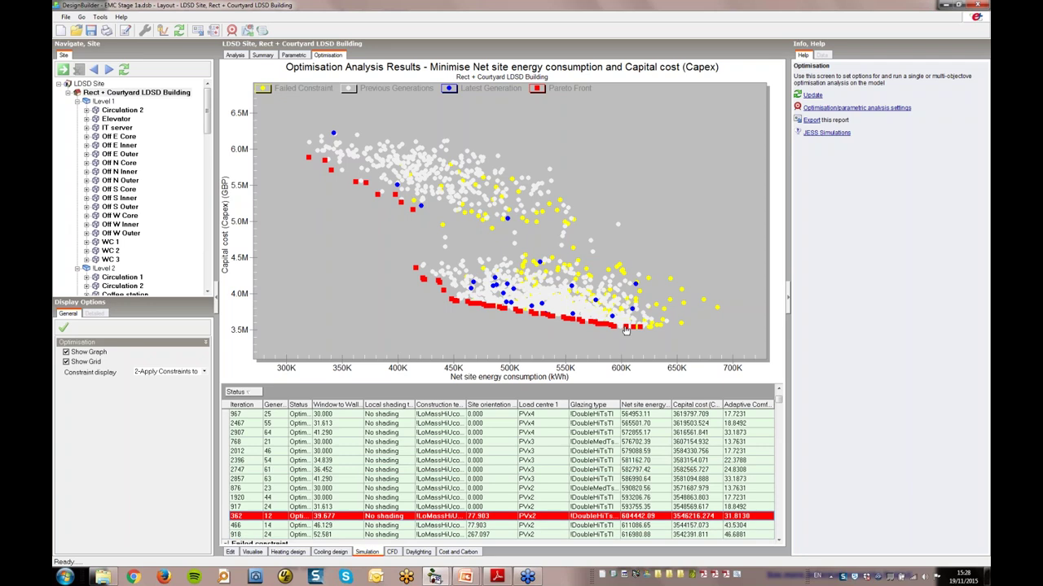
left_click(614, 326)
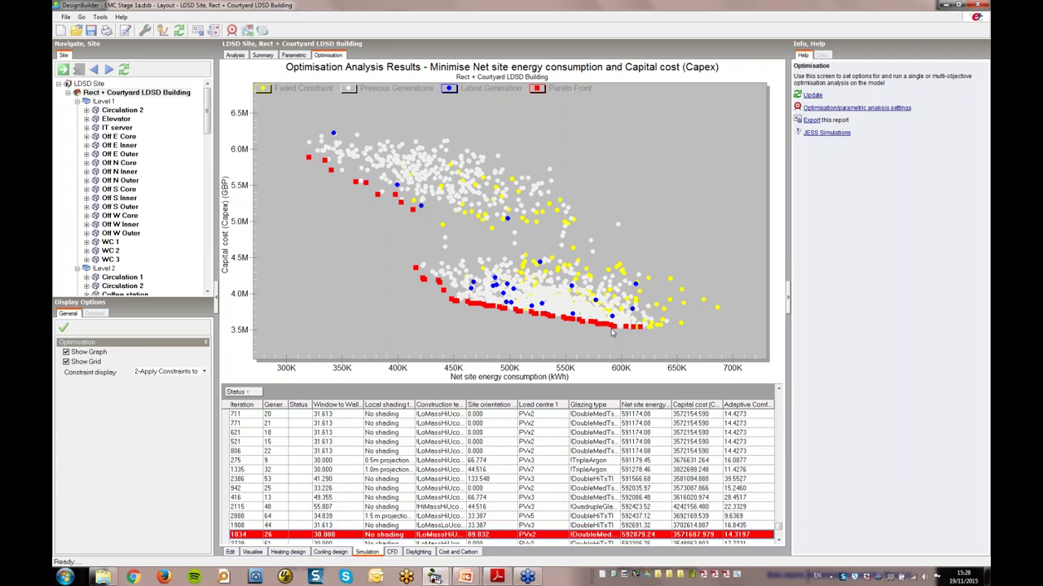
left_click(612, 330)
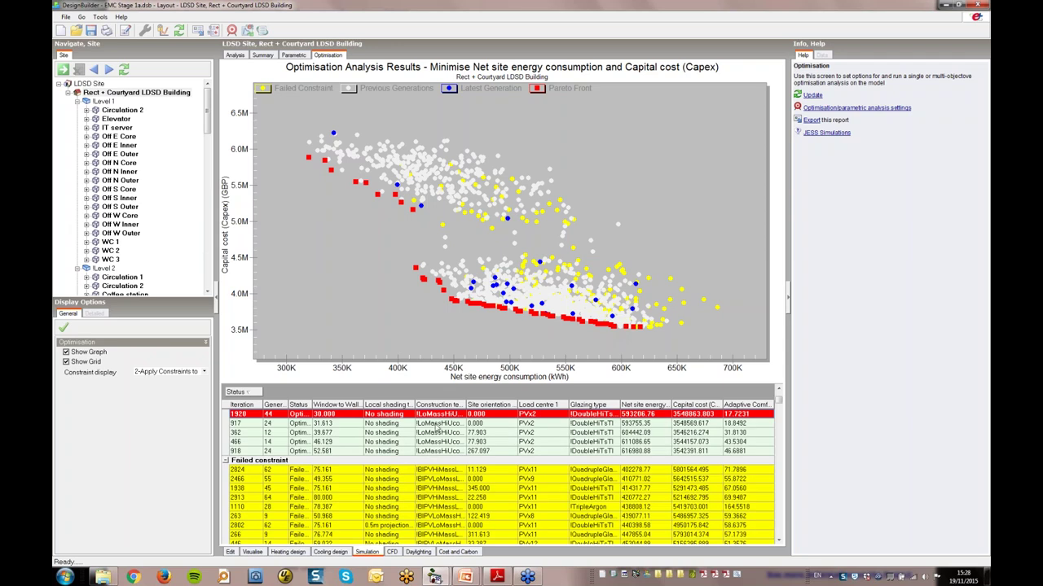
left_click(779, 391)
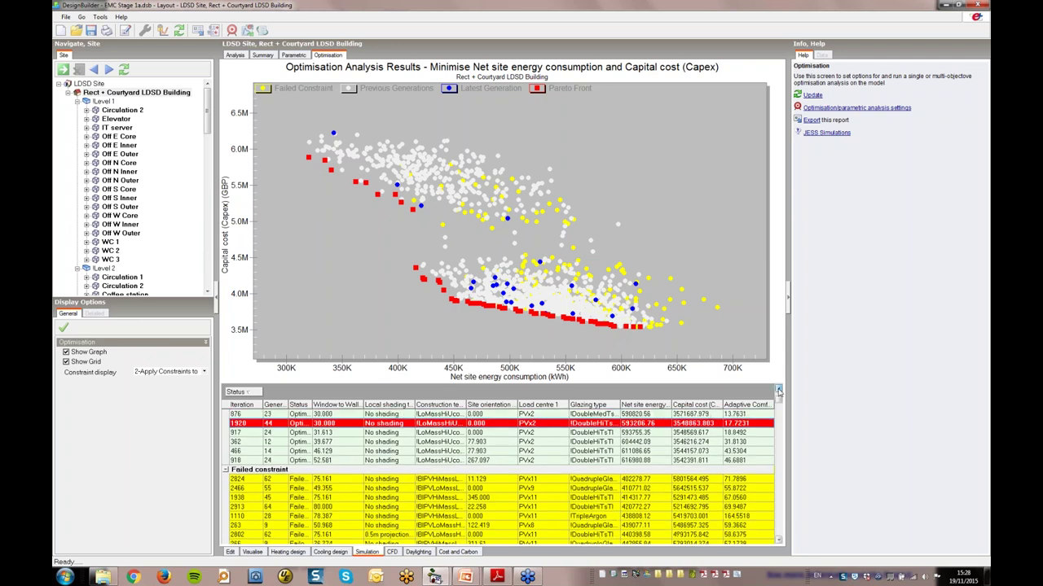
left_click(779, 390)
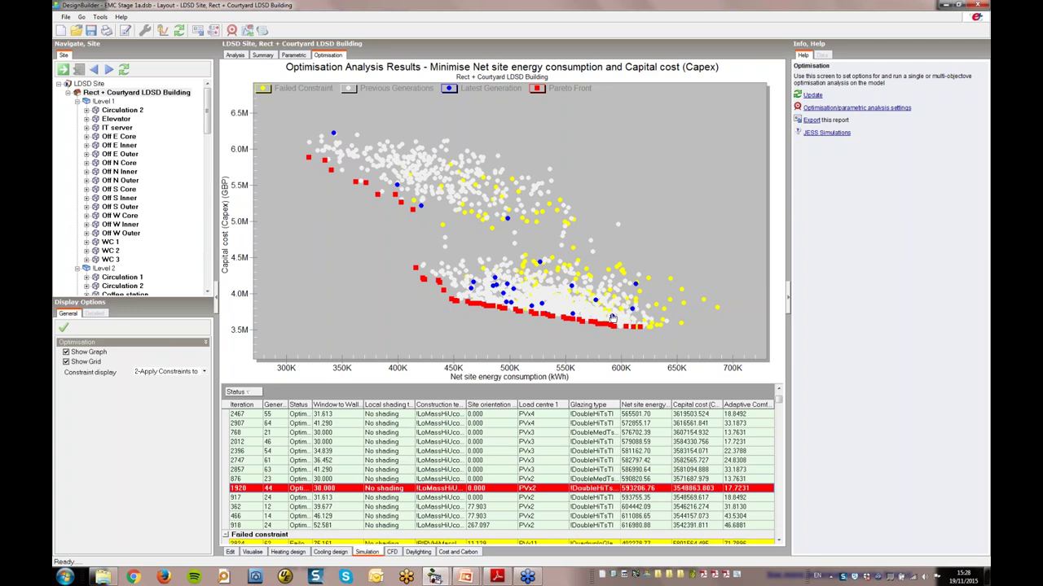
left_click(457, 304)
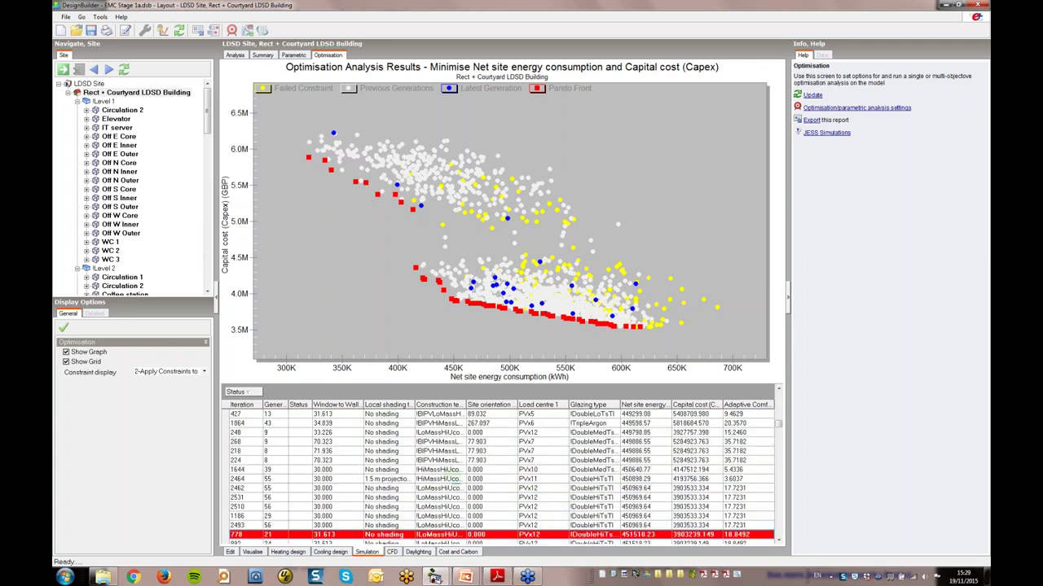
left_click(457, 303)
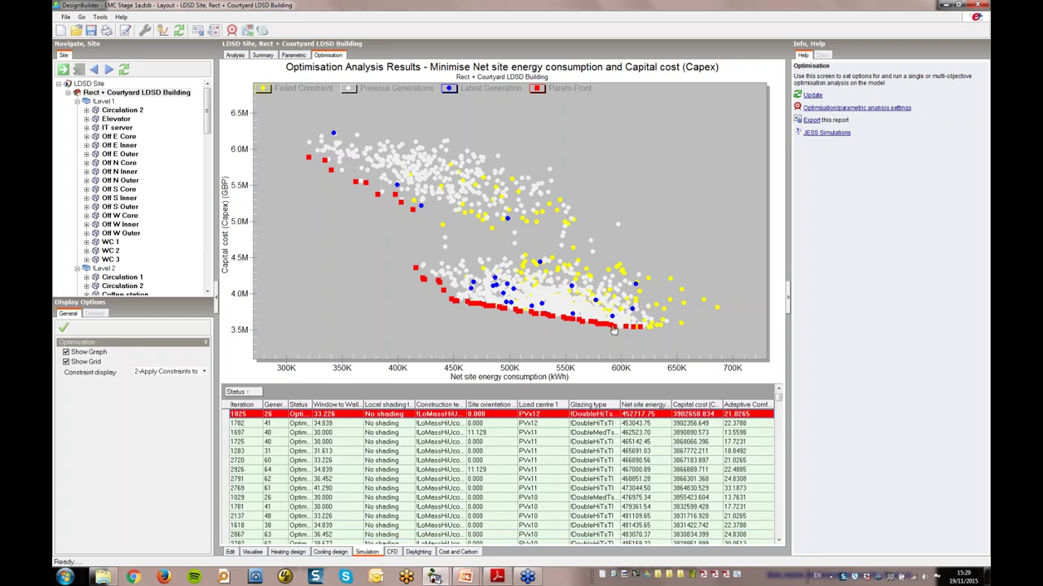
left_click(611, 329)
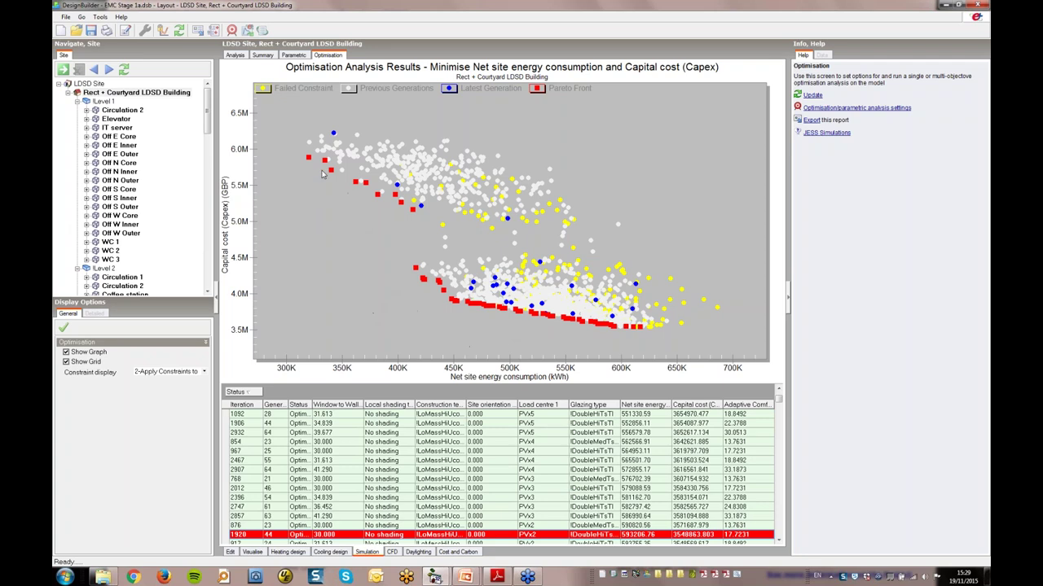
Select the upper-left Pareto point to show low-energy iteration 1865 in the results table.
left_click(324, 162)
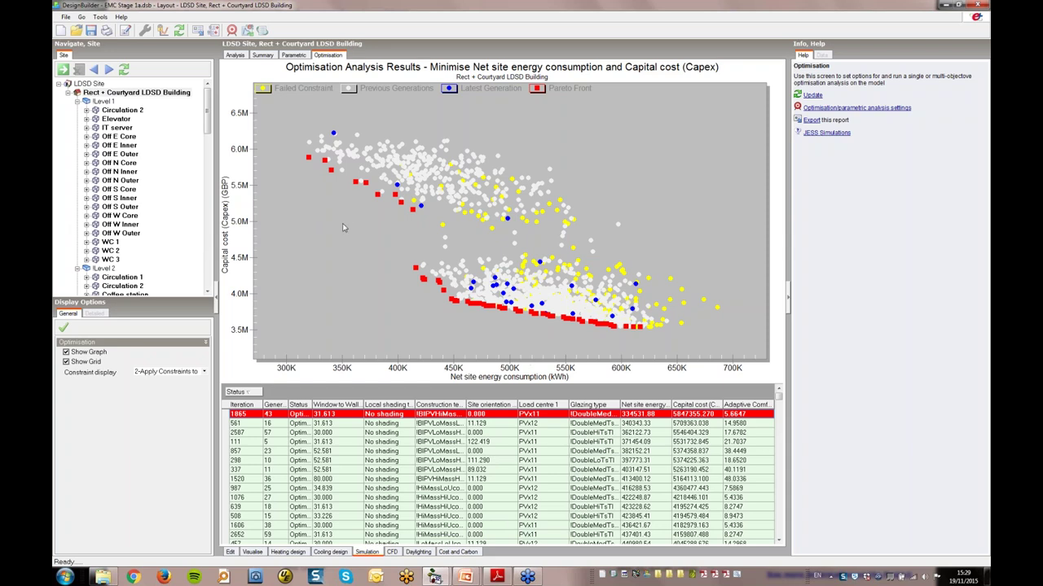
Switch from the EMC Stage 2a model to the PDF presentation to present it.
key("alt+Tab")
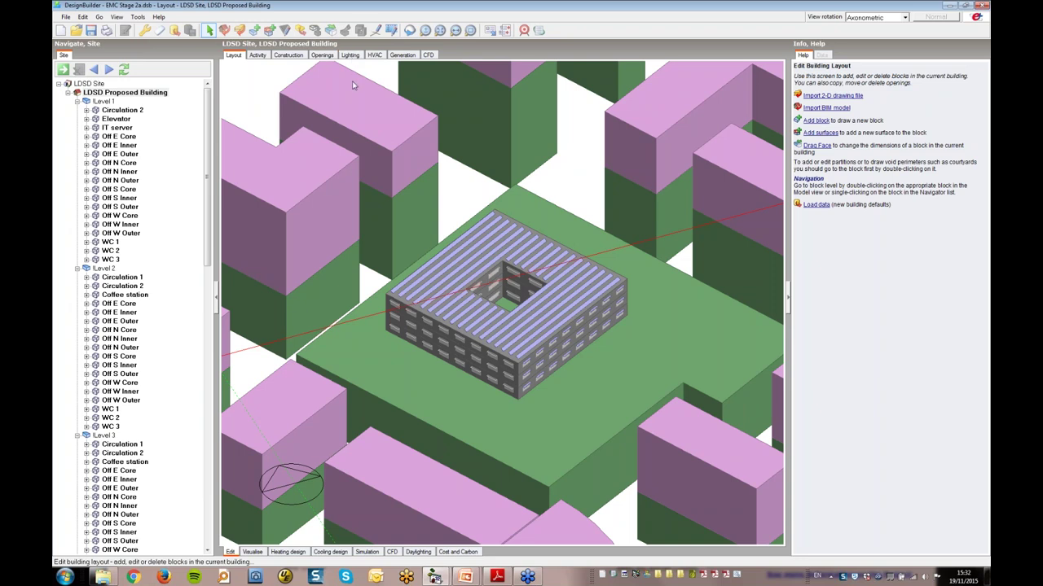
Show the building's Lighting data (!LEDwithDaylighting, 7.5 W/m2) and its lighting template choices.
left_click(350, 55)
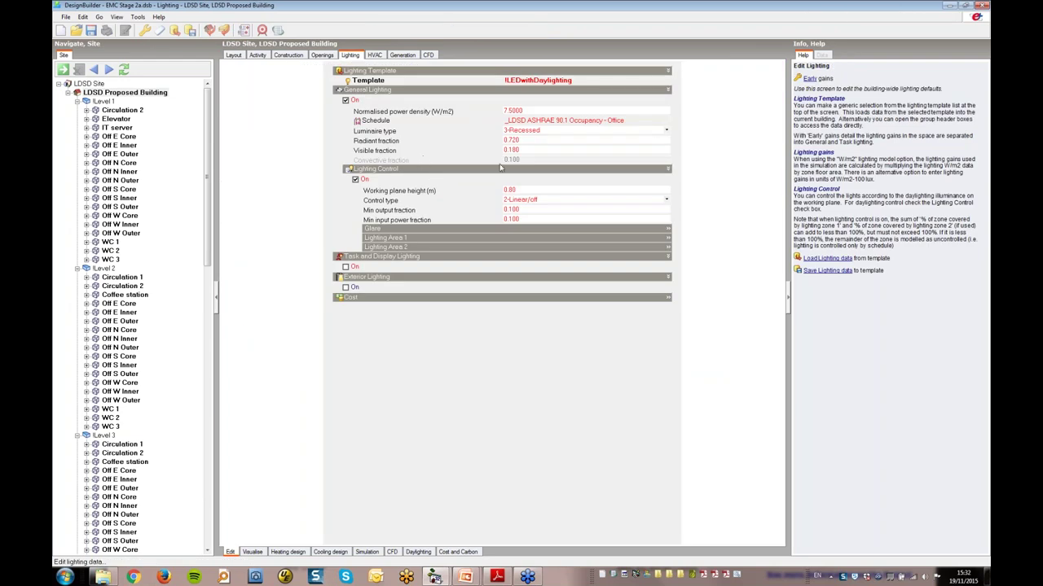
left_click(368, 80)
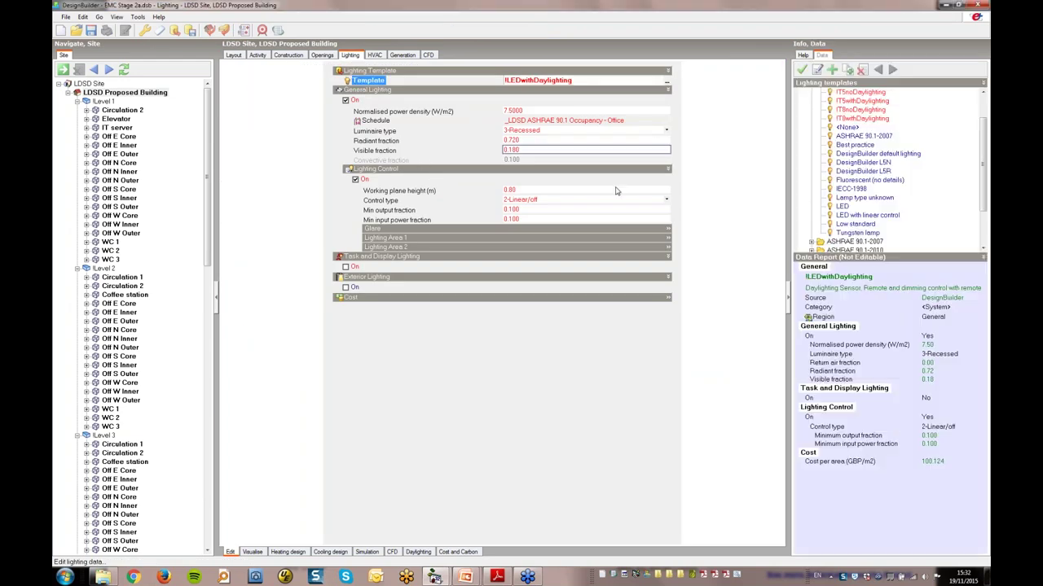
left_click(666, 83)
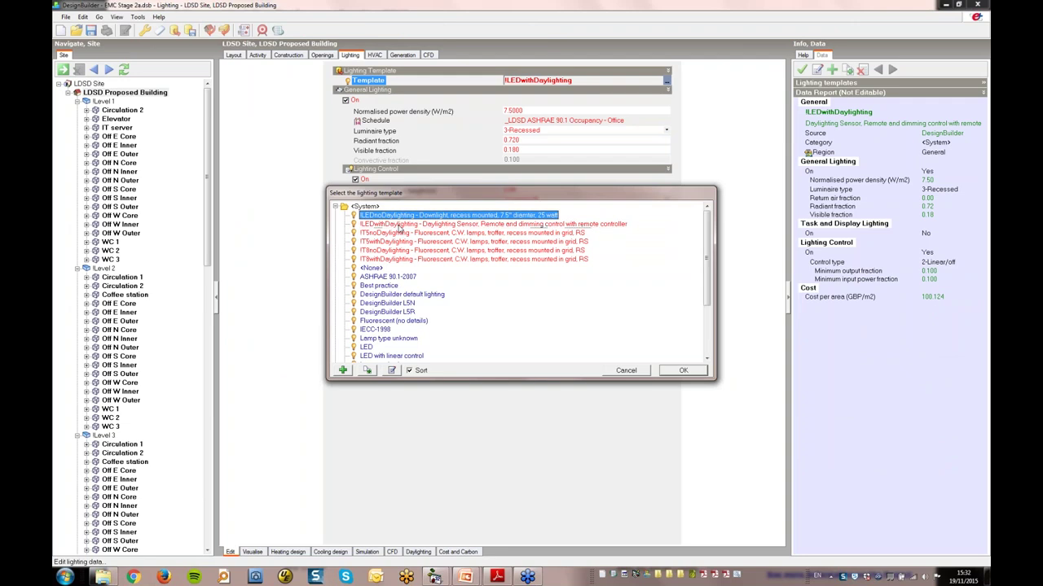
Preview the T5/T8 lighting templates, then open !LEDwithDaylighting in the template editor.
left_click(402, 233)
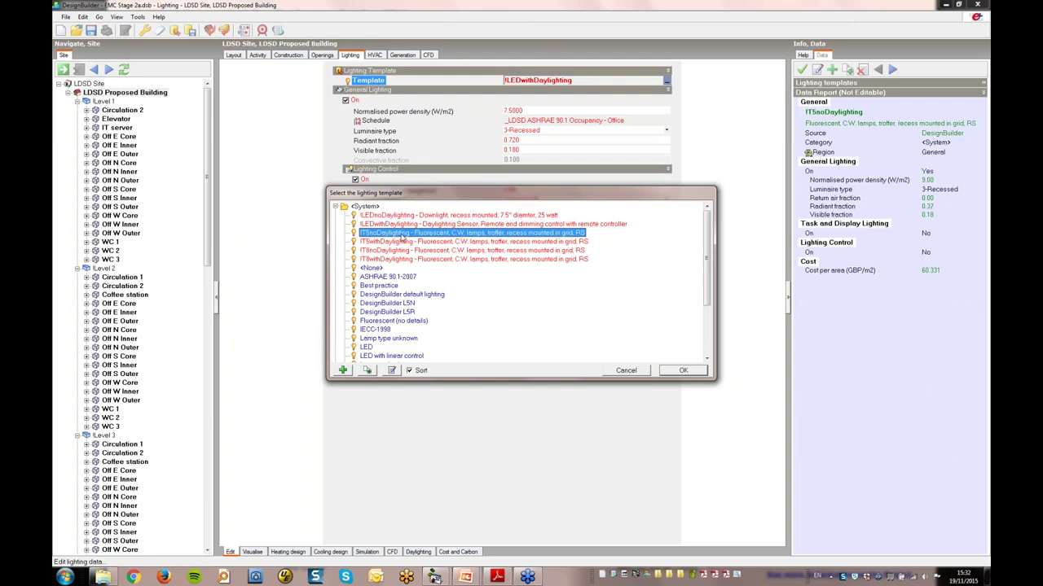
key("Down")
key("Down")
key("Down")
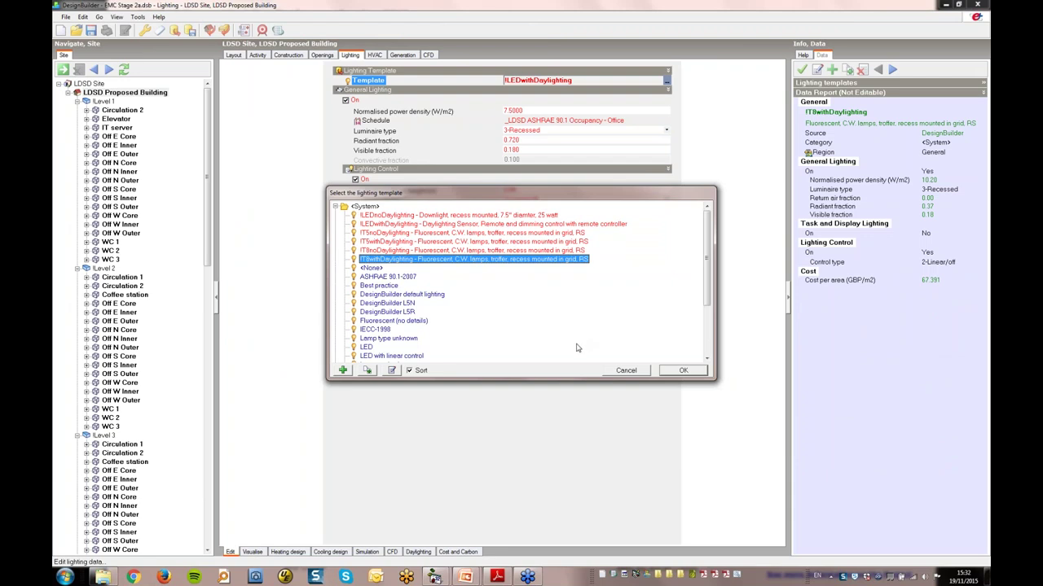
left_click(388, 224)
left_click(391, 371)
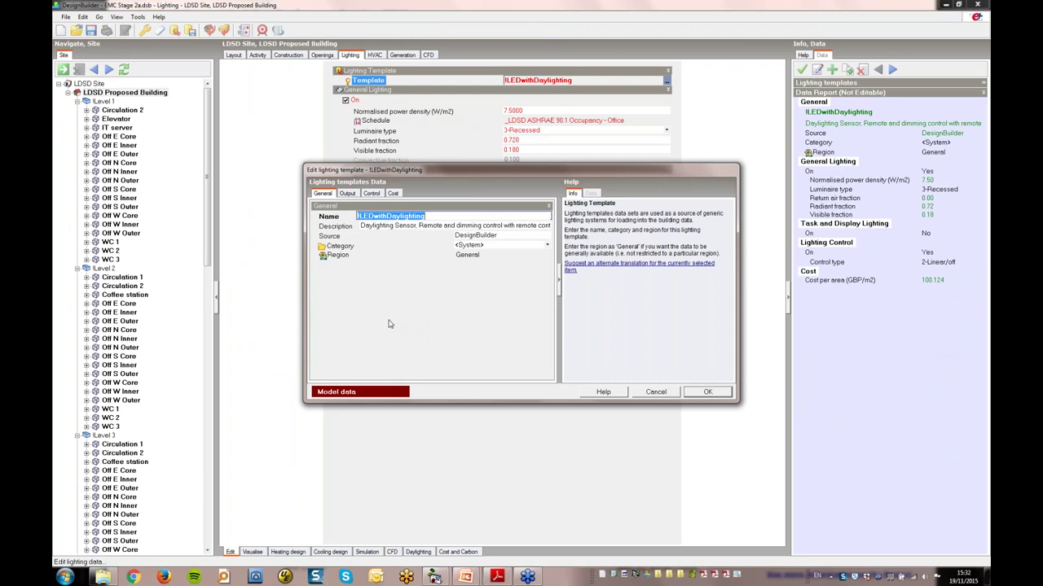
Review the template's Output, Control and Cost settings, then cancel both dialogs unchanged.
left_click(347, 193)
left_click(408, 243)
left_click(372, 193)
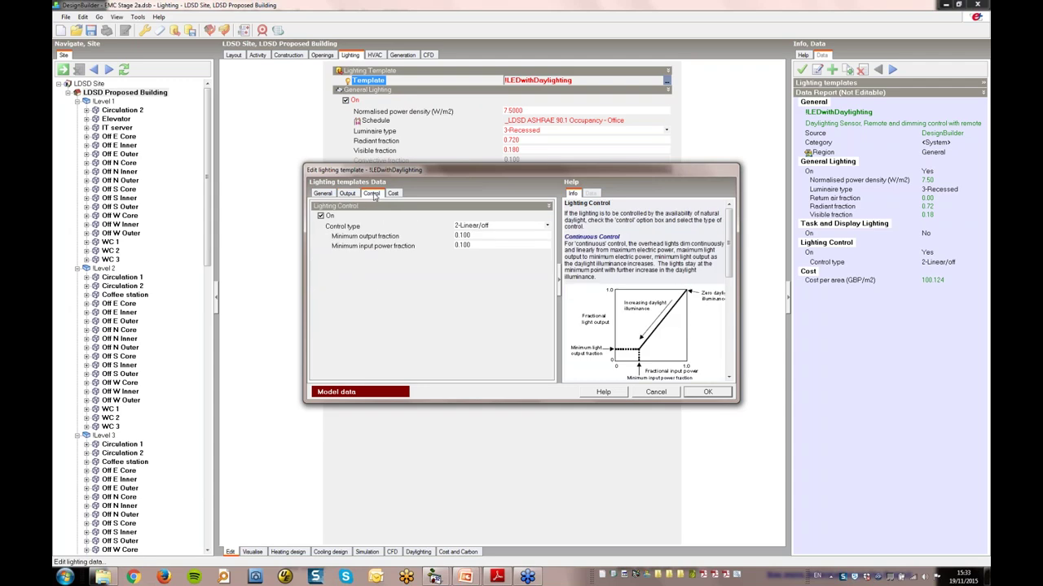
left_click(395, 193)
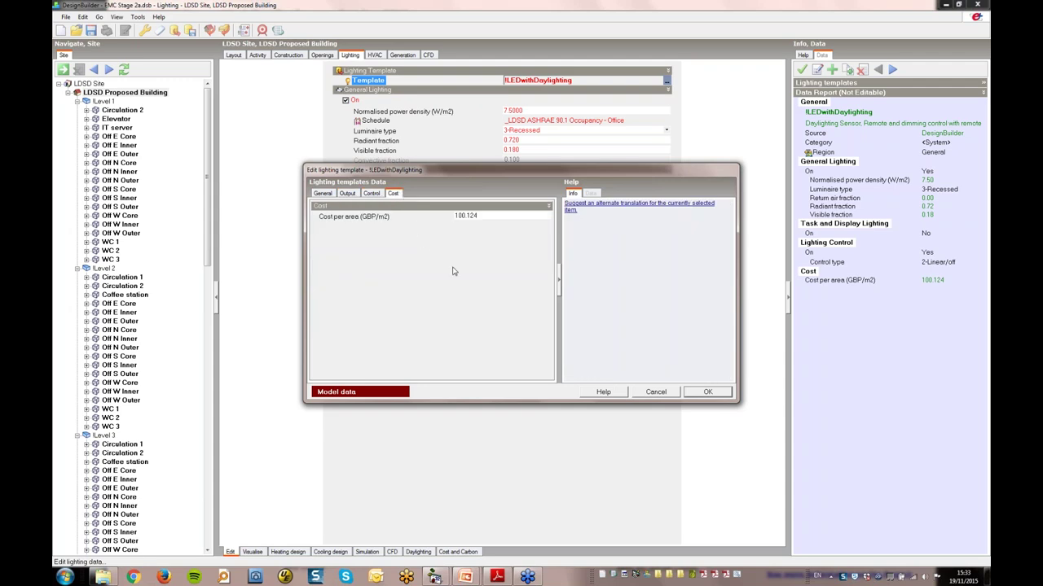
left_click(465, 217)
left_click(659, 394)
left_click(625, 371)
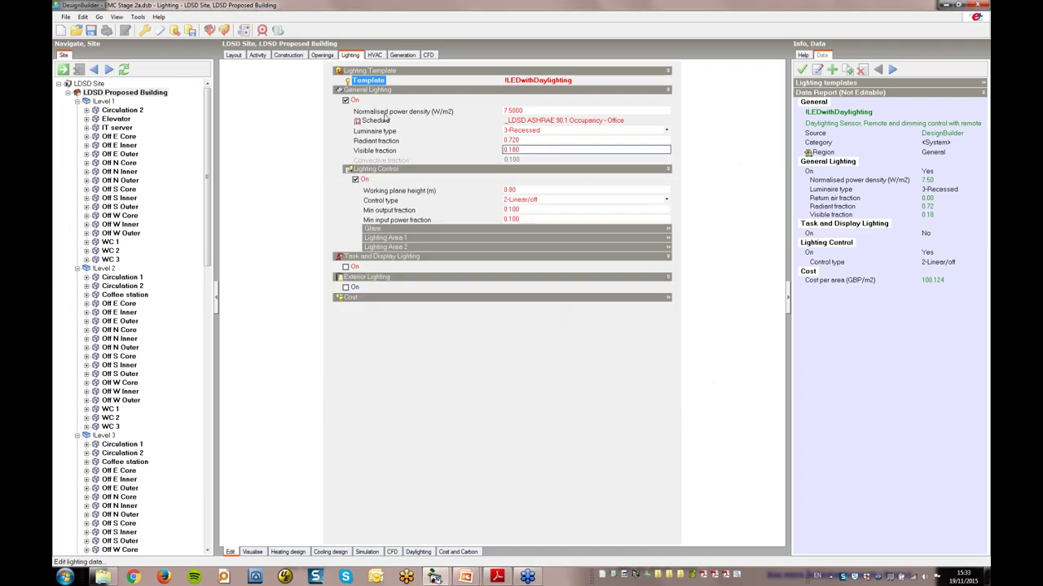
Browse the HVAC templates (Packaged VAV+Reheat, VRF + DOAS), then bring up the optimisation settings.
left_click(377, 55)
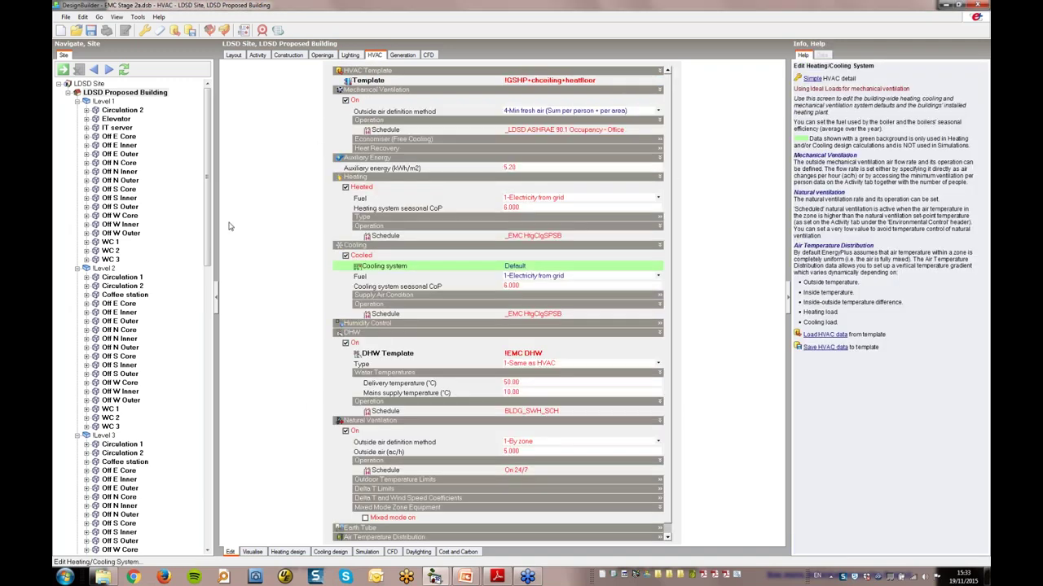
left_click(359, 80)
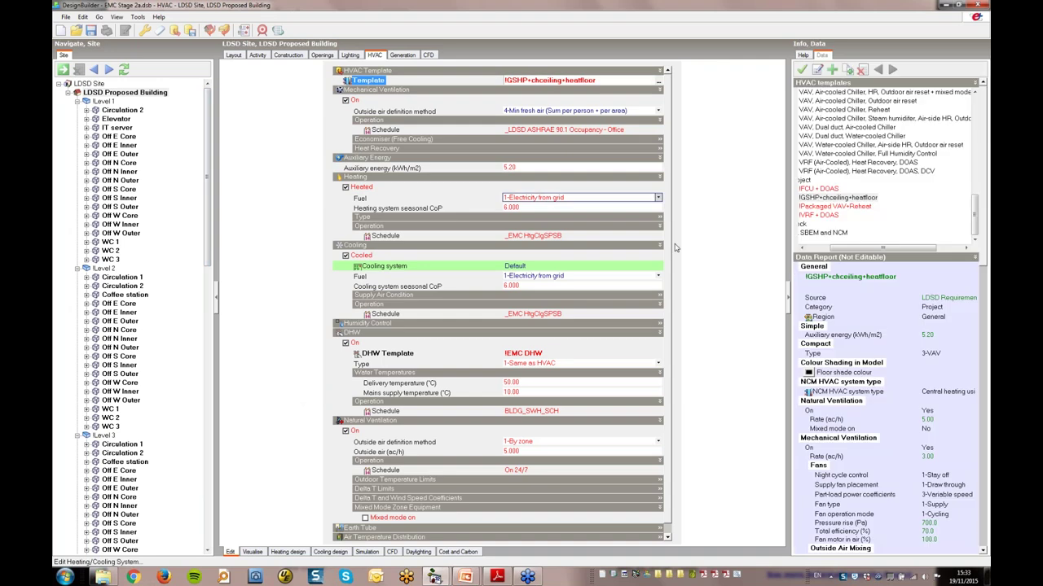
left_click(817, 249)
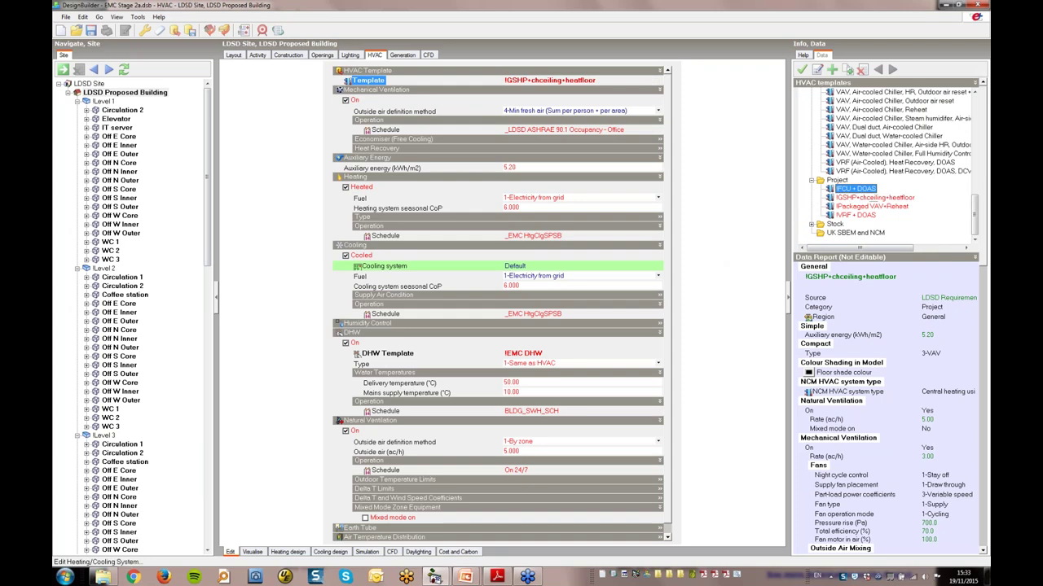
left_click(852, 207)
left_click(854, 215)
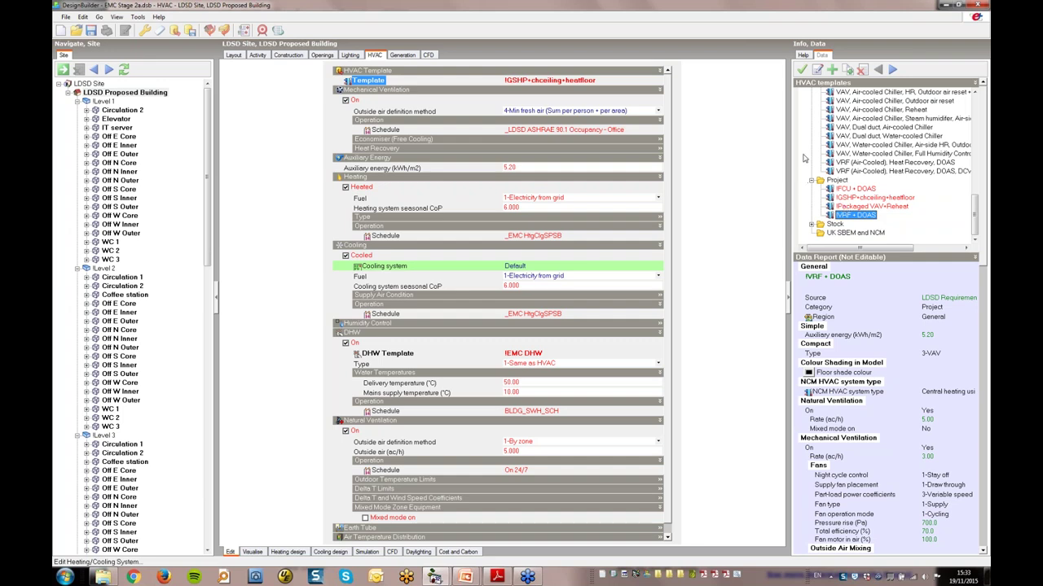
left_click(261, 30)
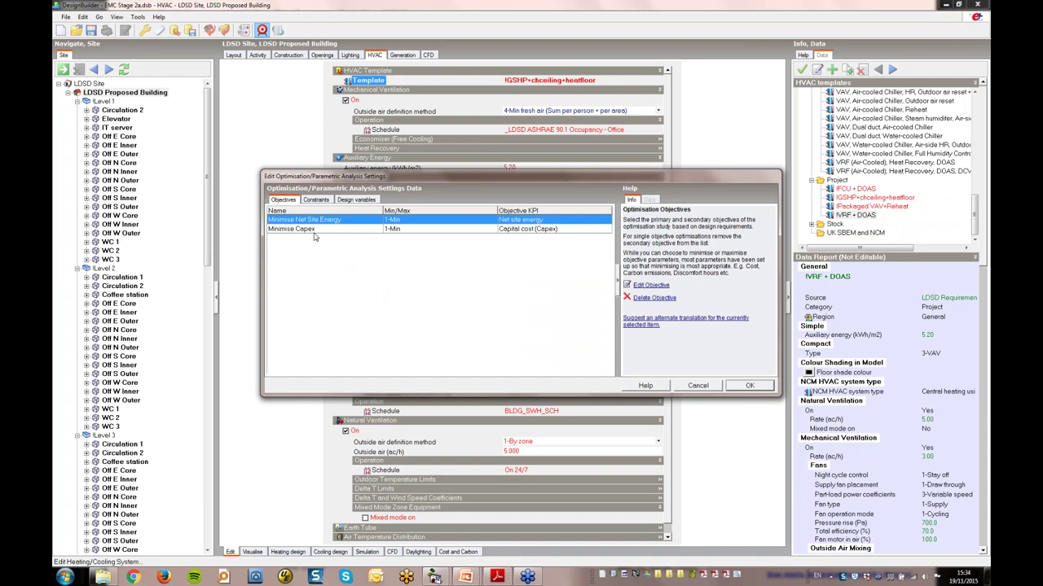
Review constraints and design variables, widen the Name column, and edit the HVAC template variable.
left_click(315, 200)
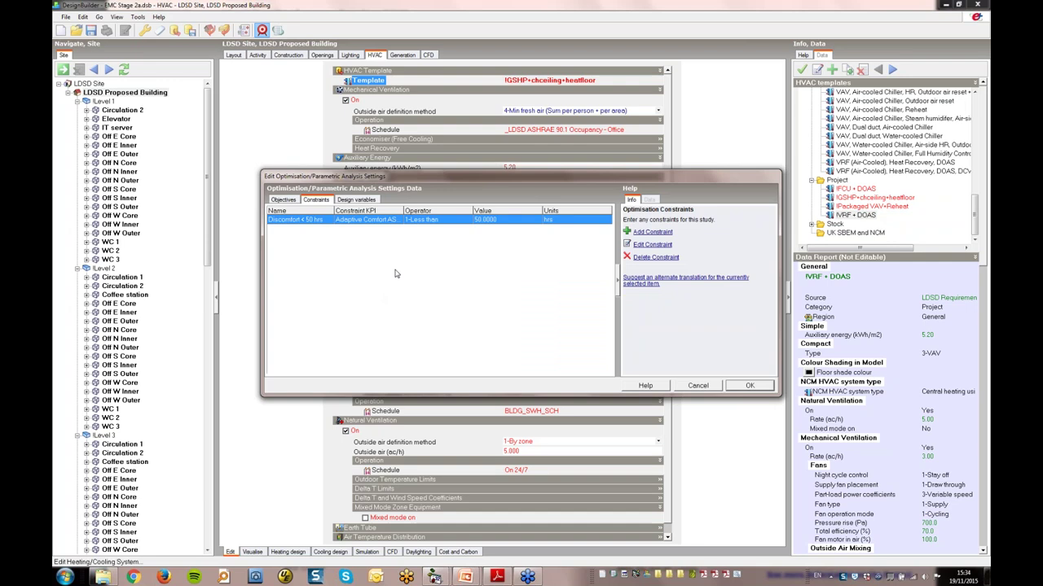
left_click(350, 201)
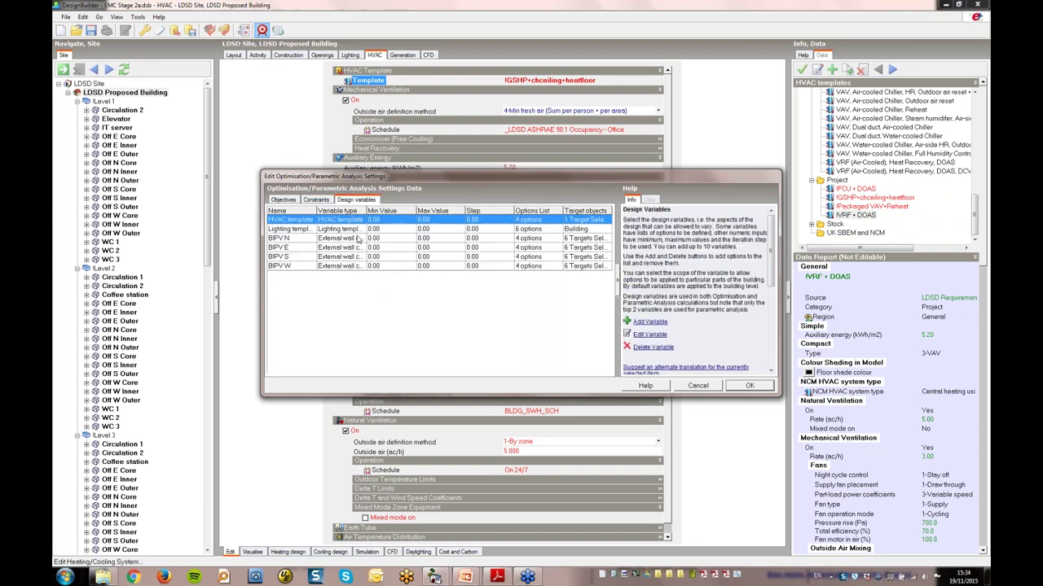
left_click_drag(316, 213, 412, 212)
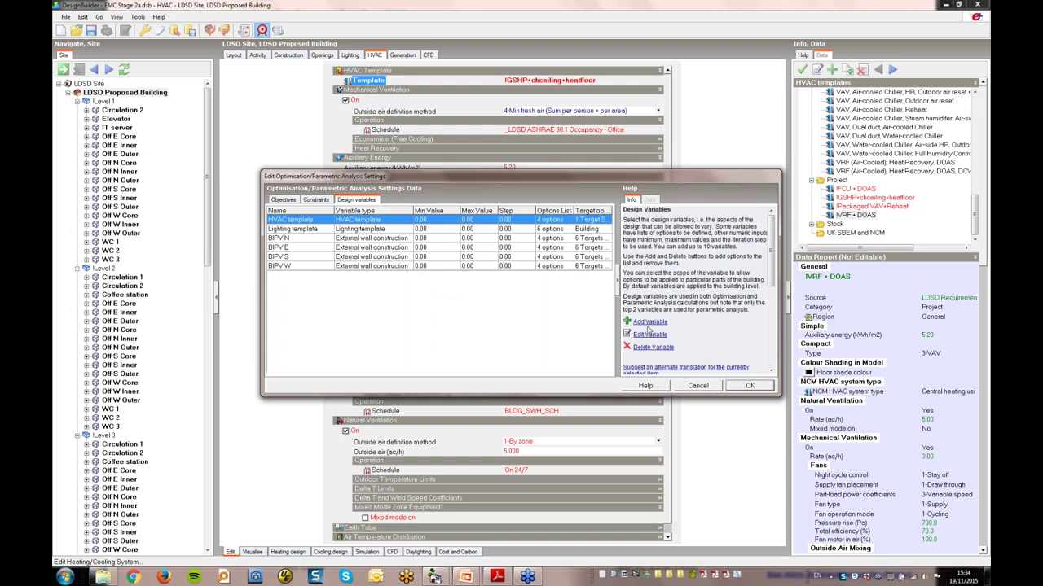
left_click(649, 334)
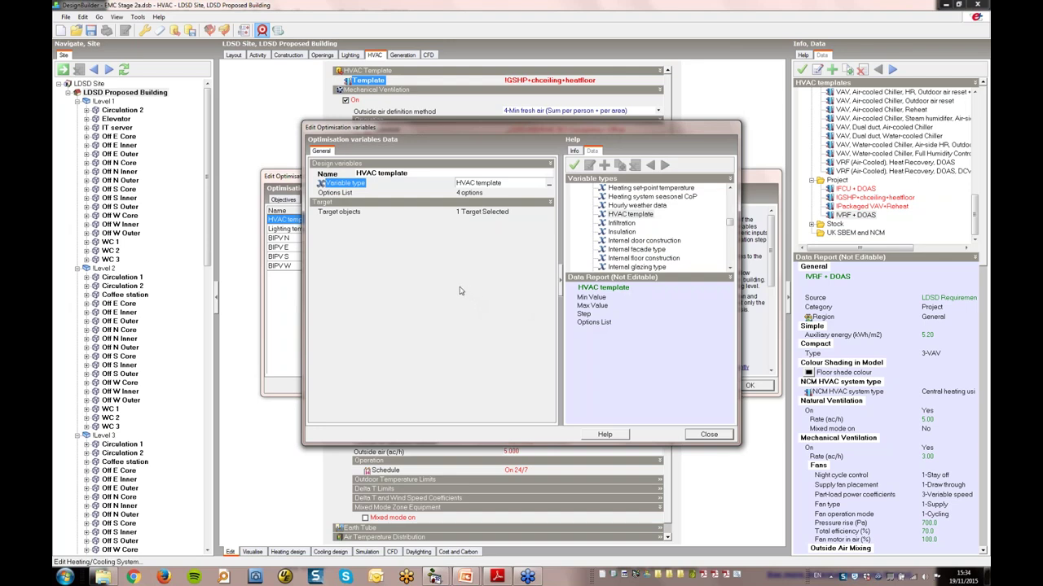
Browse the HVAC variable's four Project template options, sort them, and cancel without changes.
left_click(463, 200)
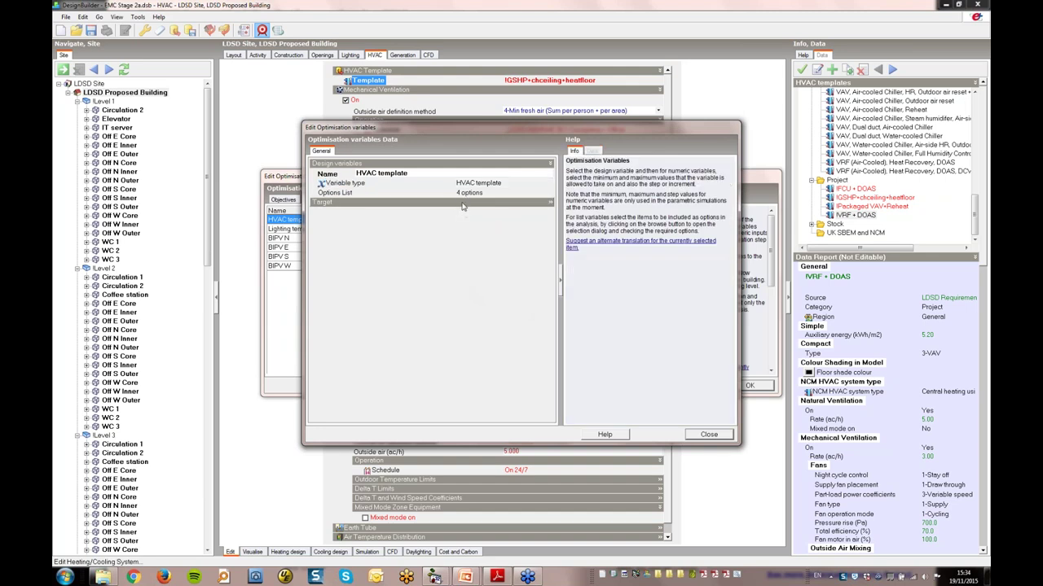
left_click(464, 202)
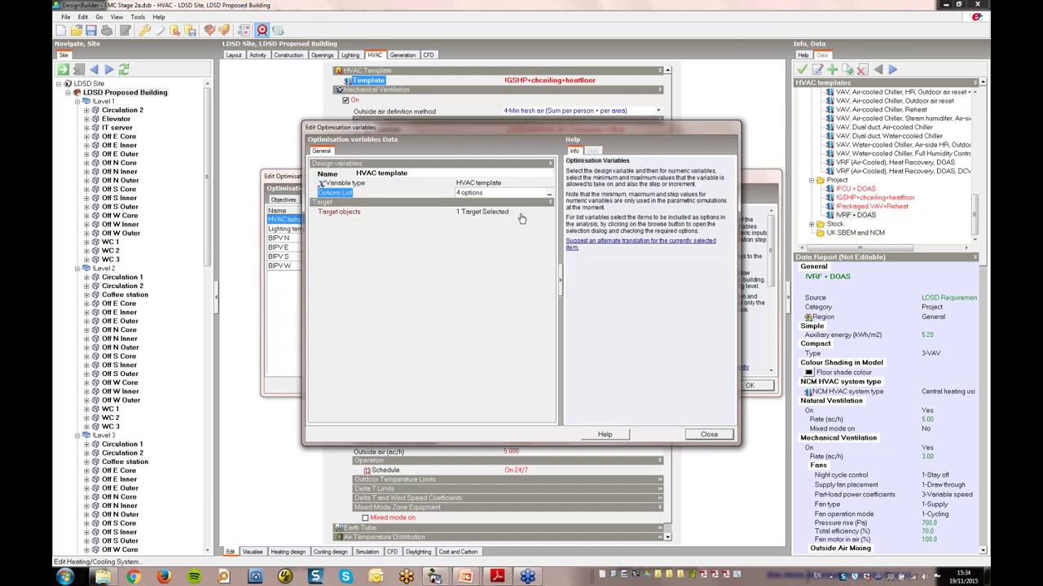
left_click(549, 200)
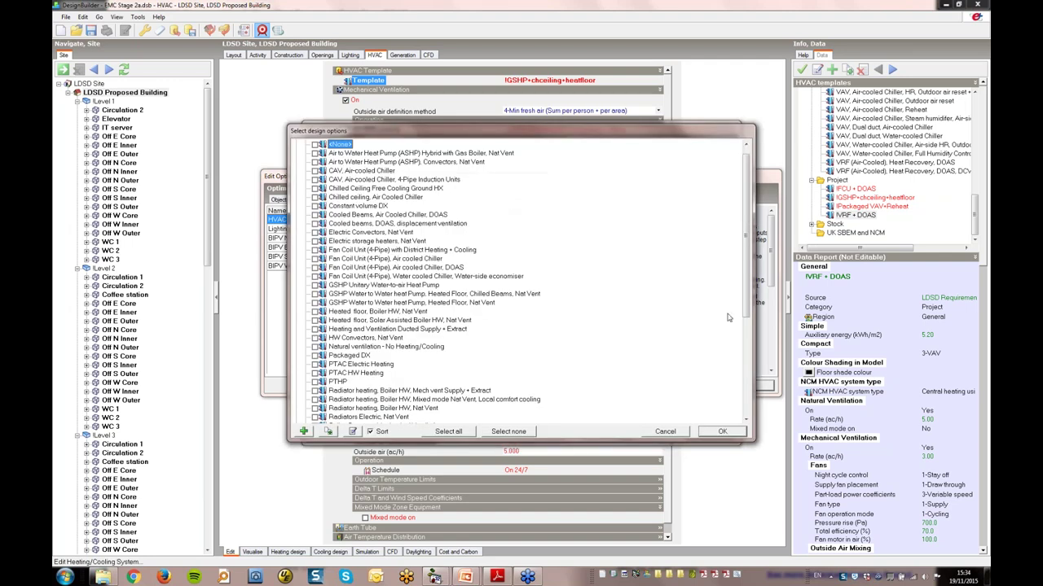
left_click_drag(743, 276, 734, 378)
left_click(298, 399)
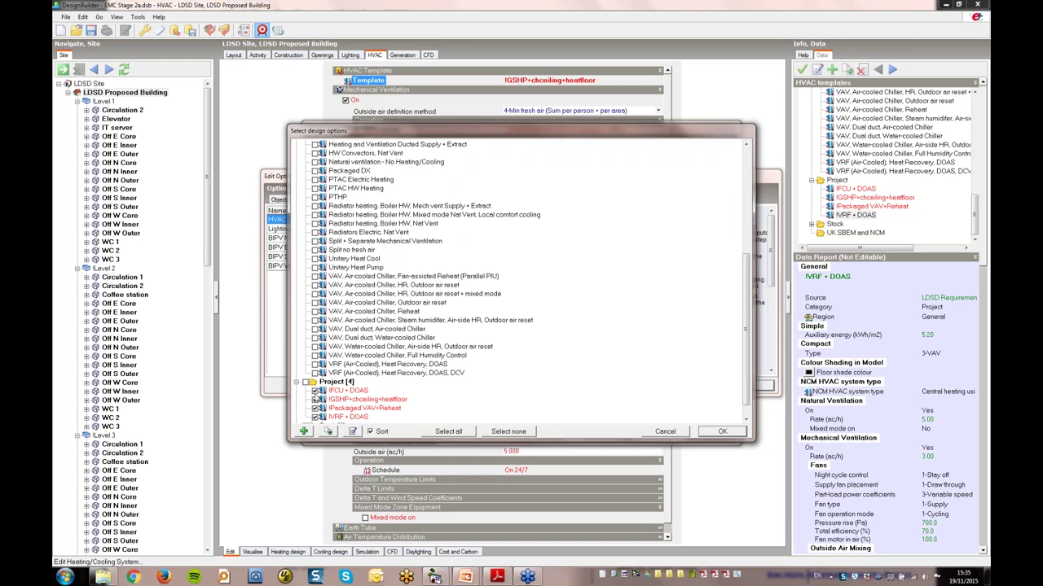
left_click(370, 431)
left_click(661, 431)
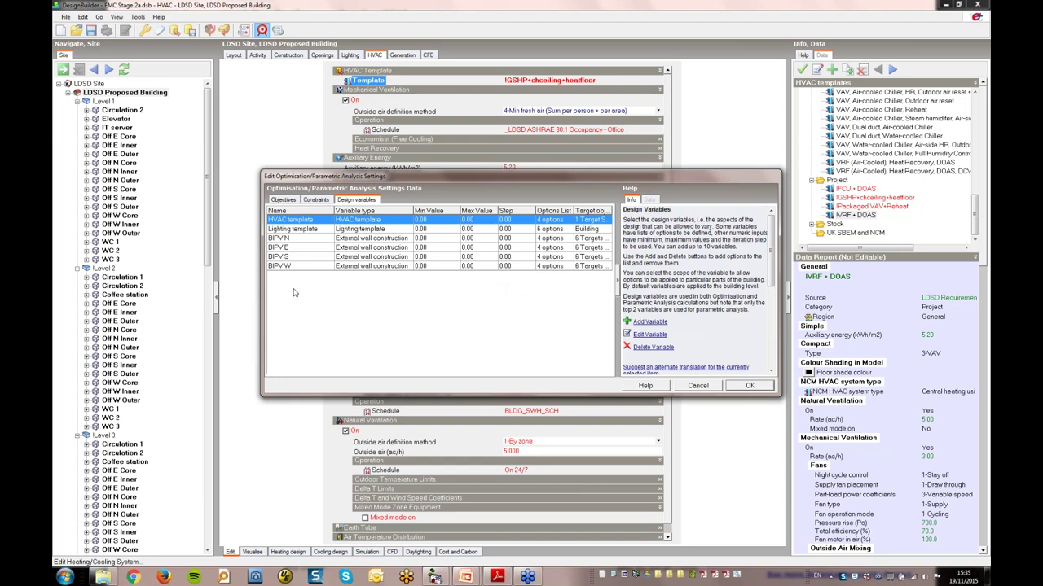
Edit the BIPV S design variable and bring up its Target objects picker.
left_click(288, 257)
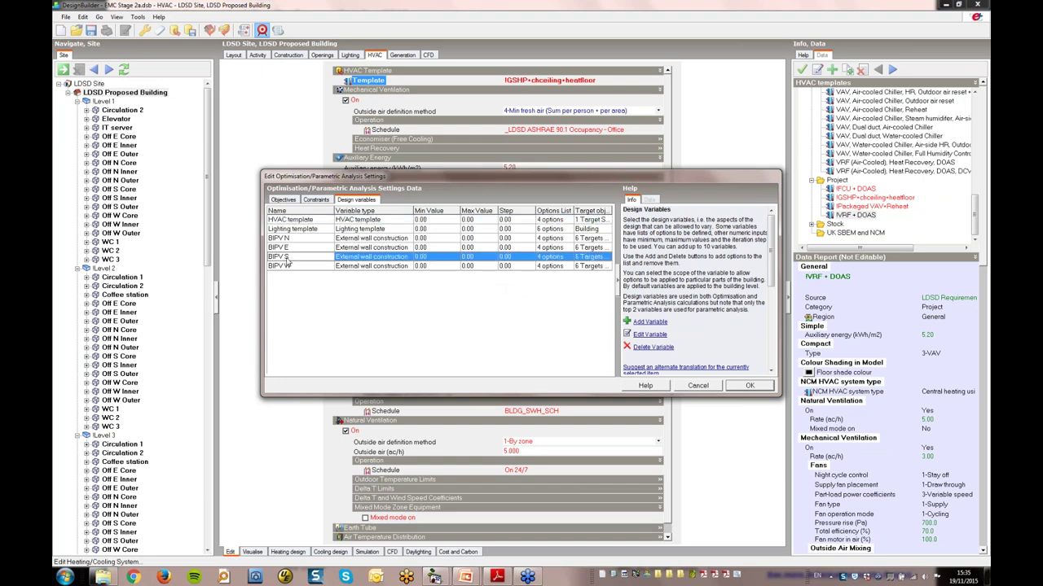
left_click(649, 334)
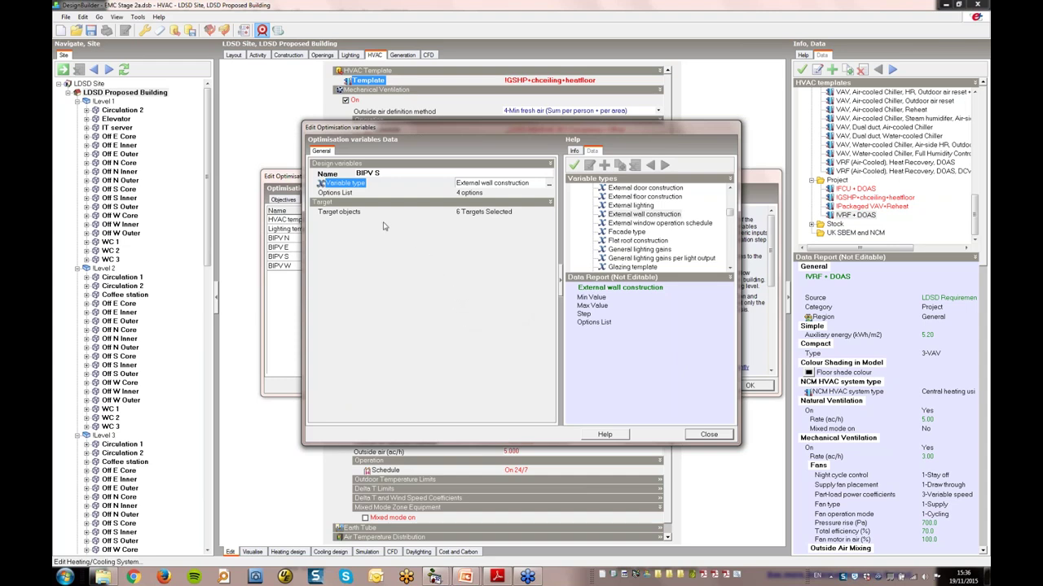
left_click(346, 214)
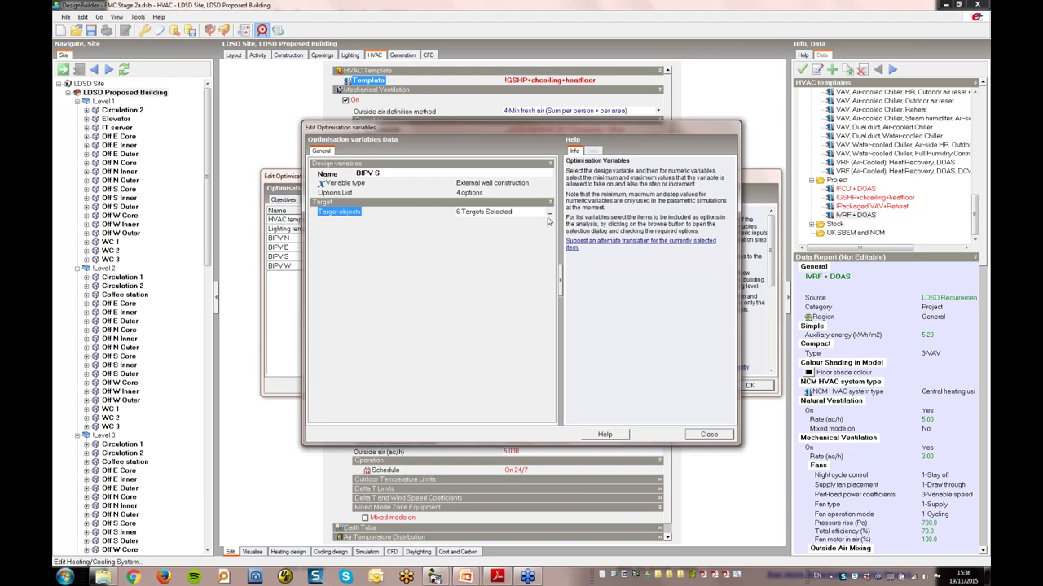
left_click(549, 212)
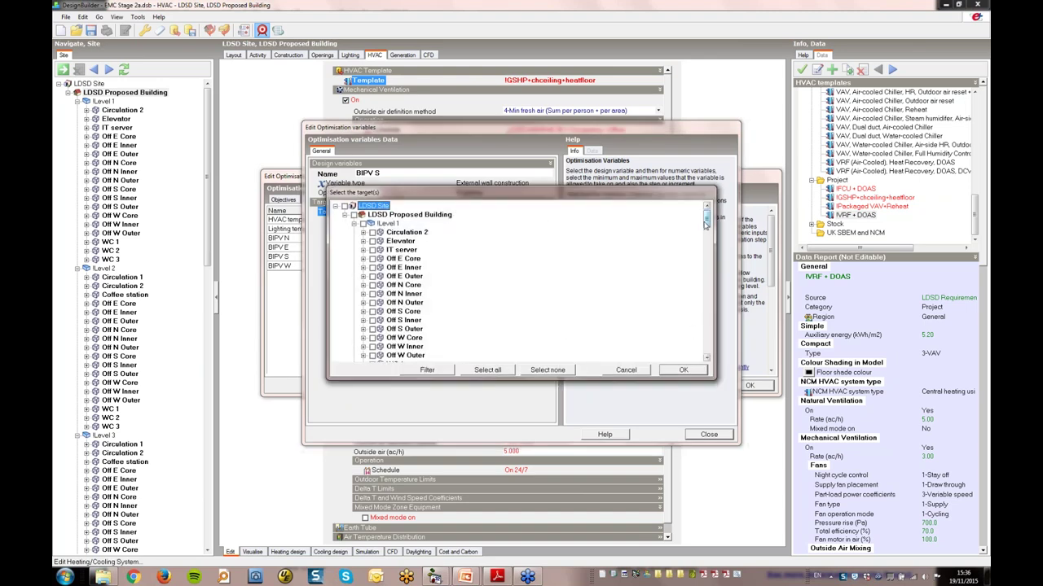
Inspect the ticked wall targets in Off S Outer, Off N Inner and Off N Outer zones, then cancel.
left_click_drag(706, 224, 701, 235)
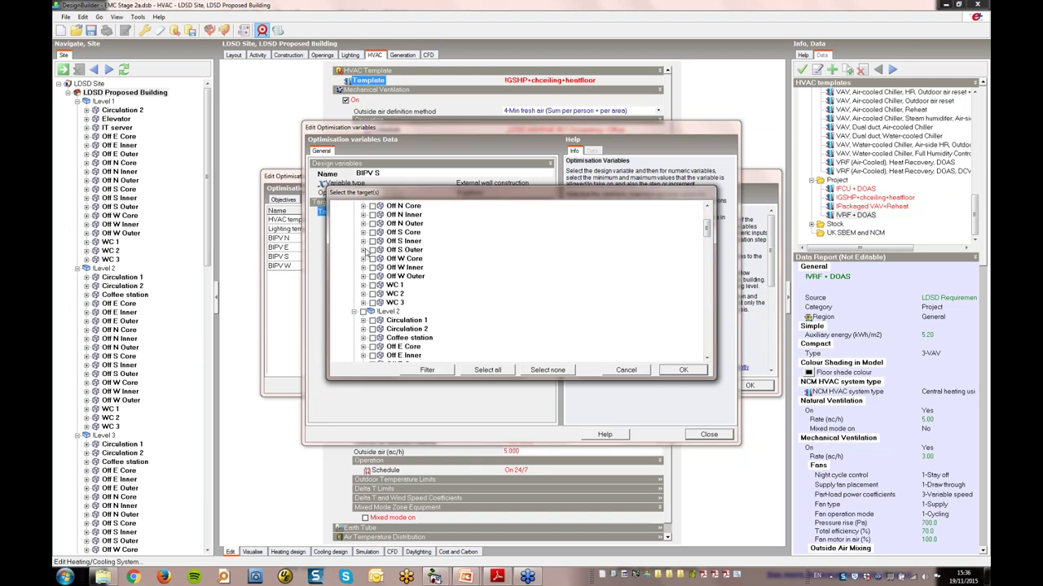
left_click(363, 250)
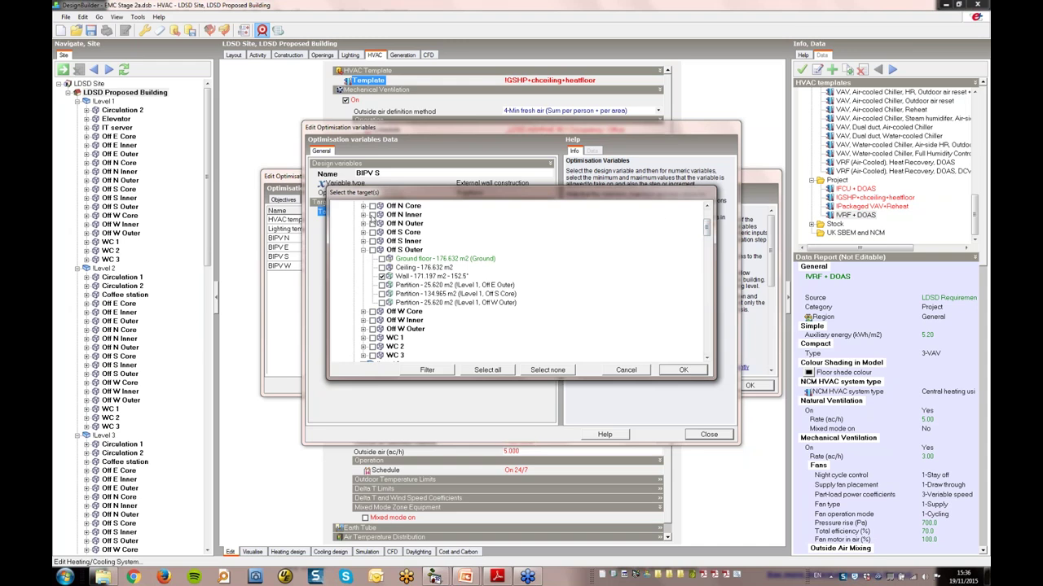
left_click(363, 215)
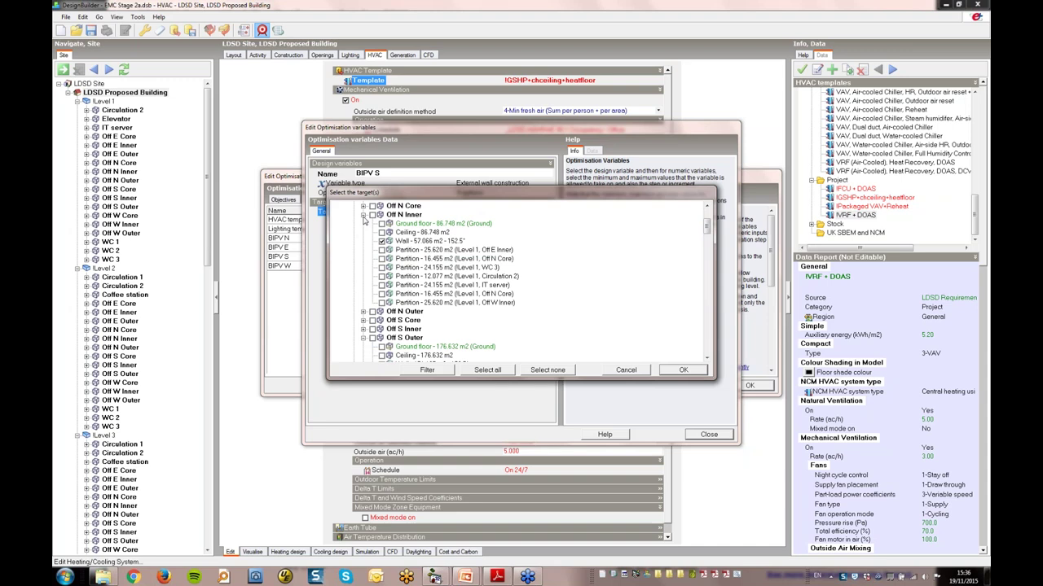
left_click(418, 243)
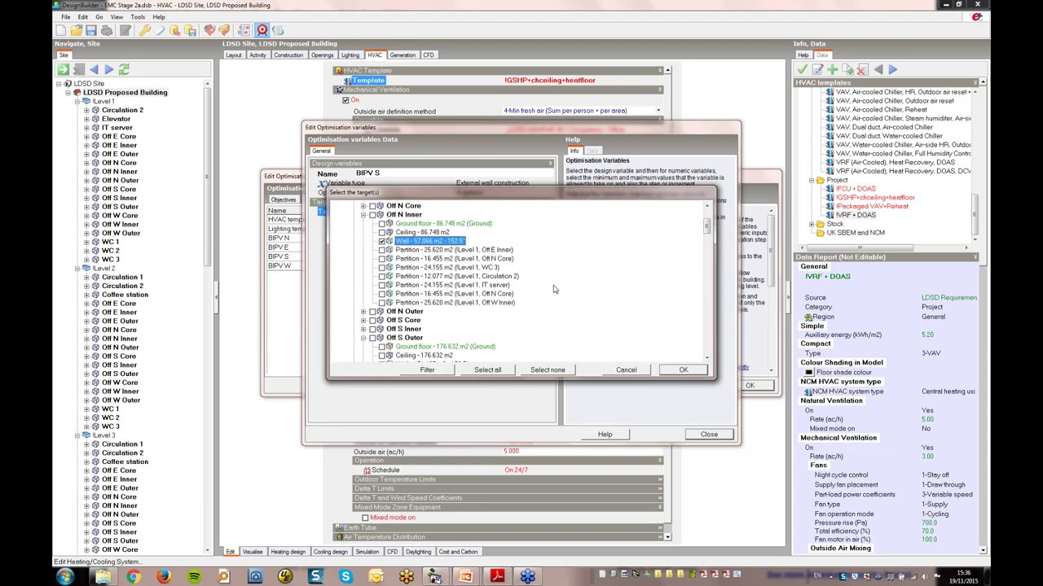
scroll(707, 231, "down", 2)
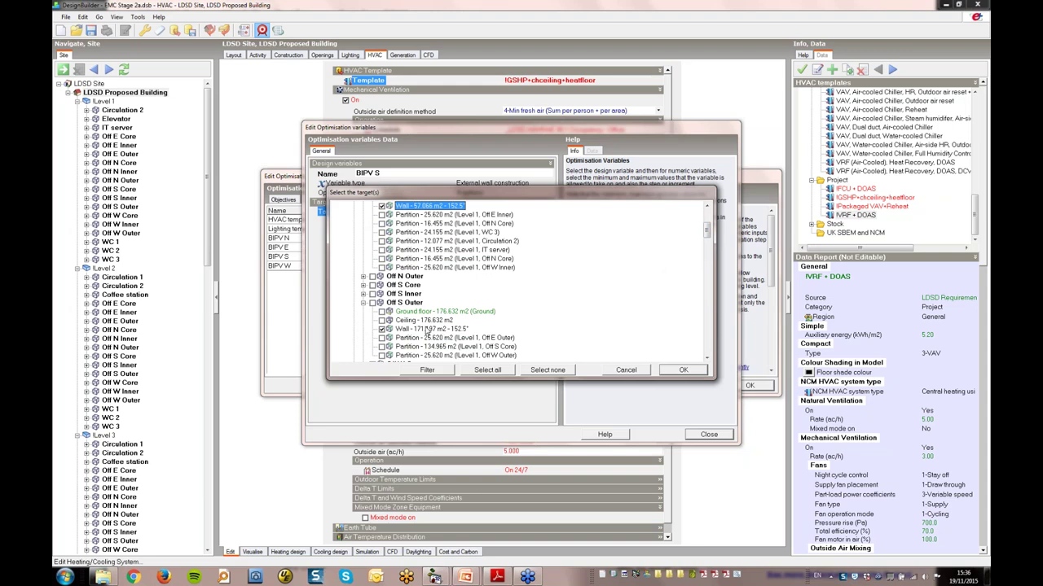
left_click(363, 276)
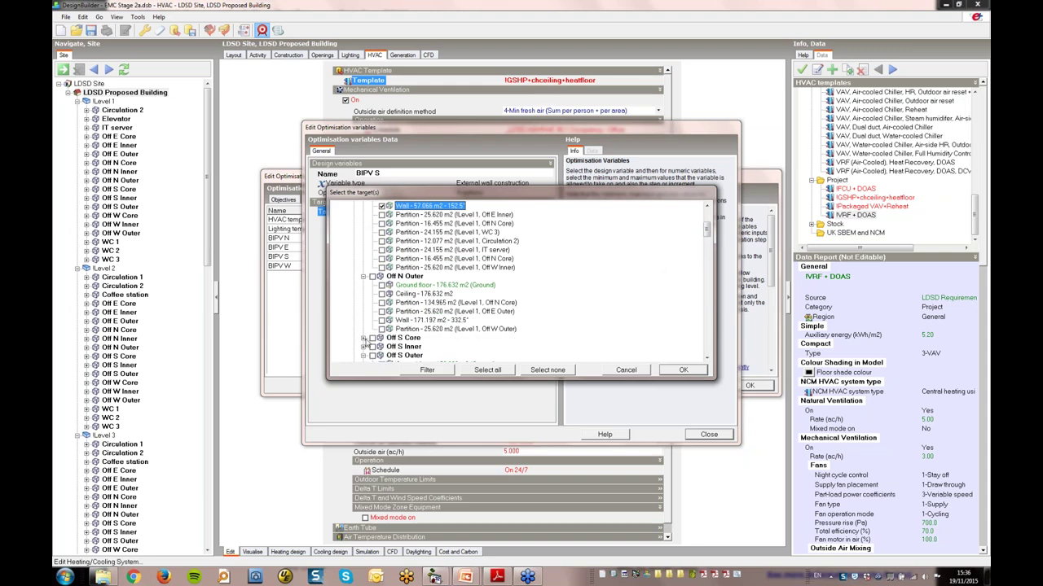
left_click(365, 351)
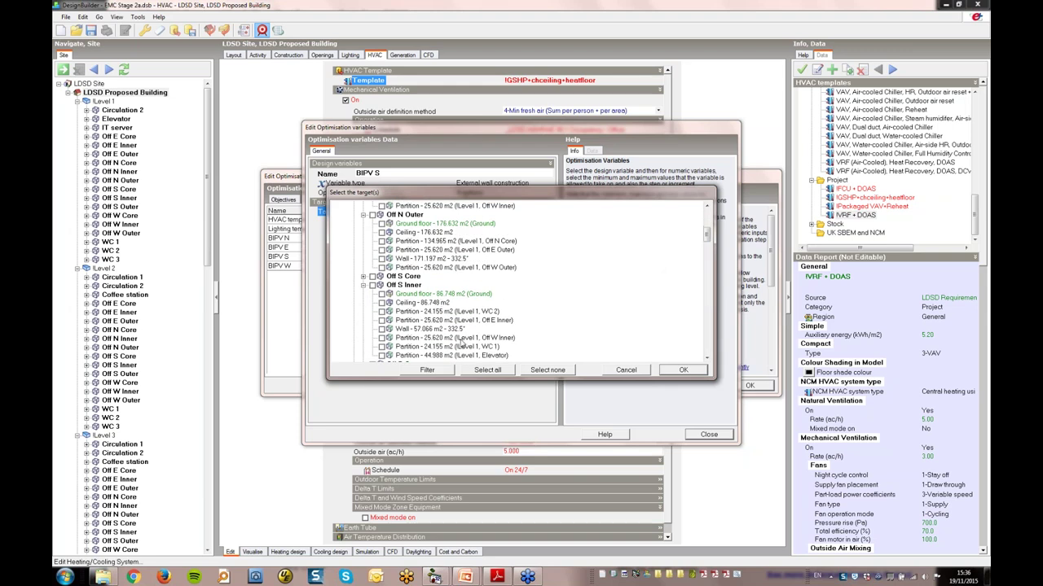
left_click(625, 370)
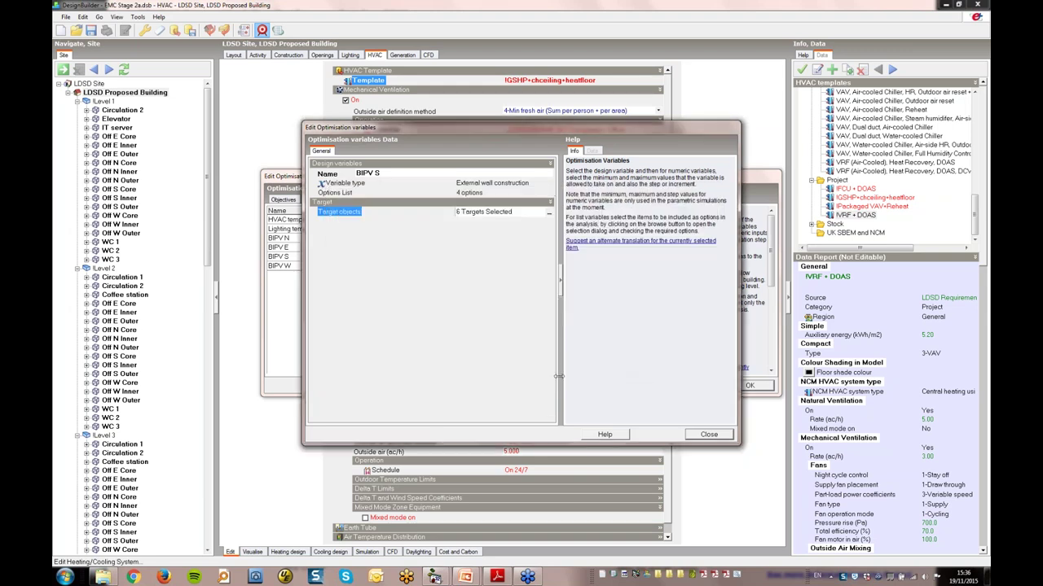
Switch to the Adobe Reader presentation to show the Ground Source VRF with DOAS slide.
key("alt+Tab")
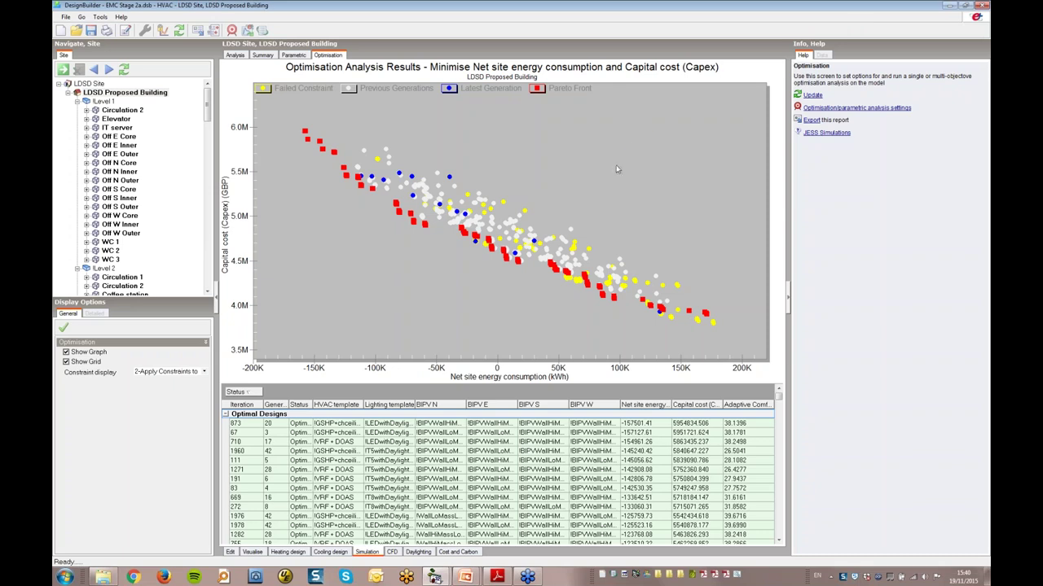
Inspect Pareto designs 873, 718, 111 and 1271, then hide the info panel to widen the results.
left_click(305, 134)
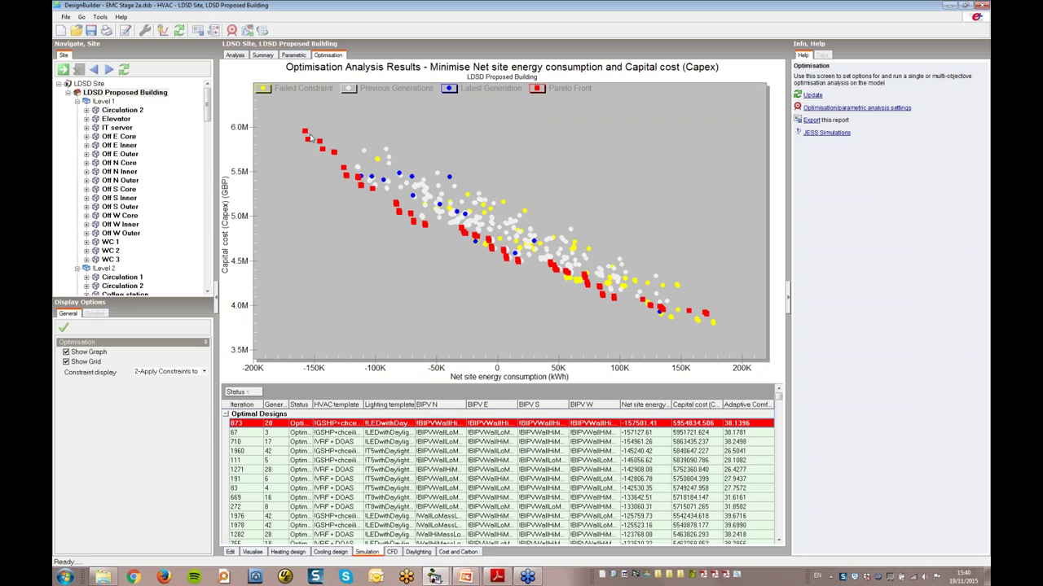
left_click(307, 142)
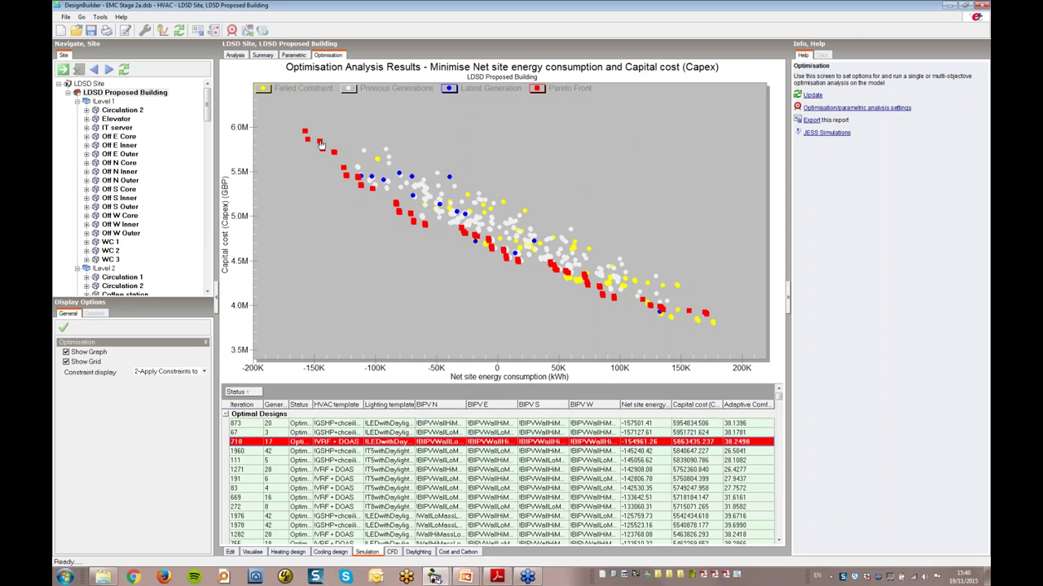
left_click(321, 143)
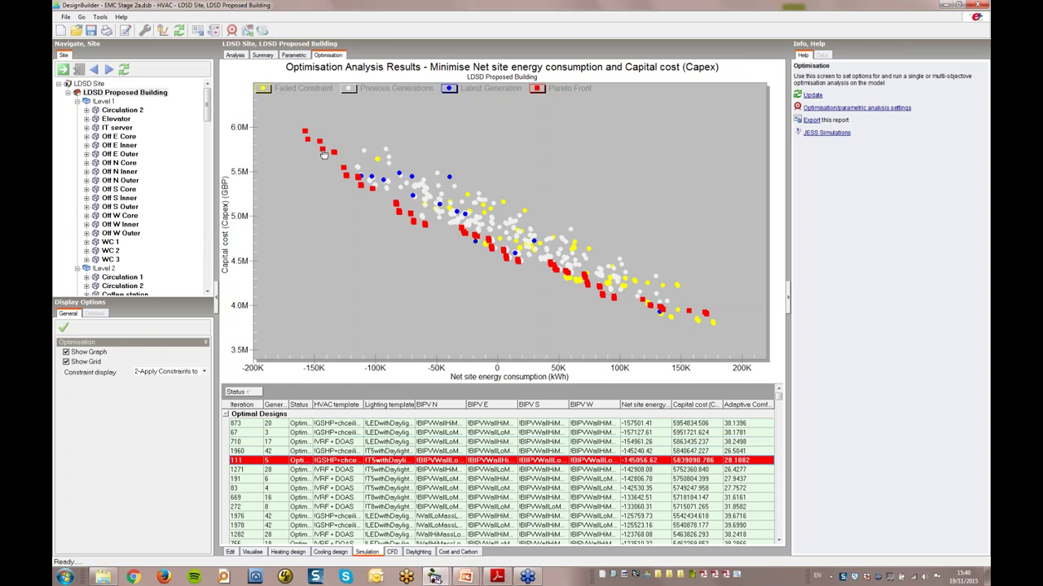
left_click(322, 152)
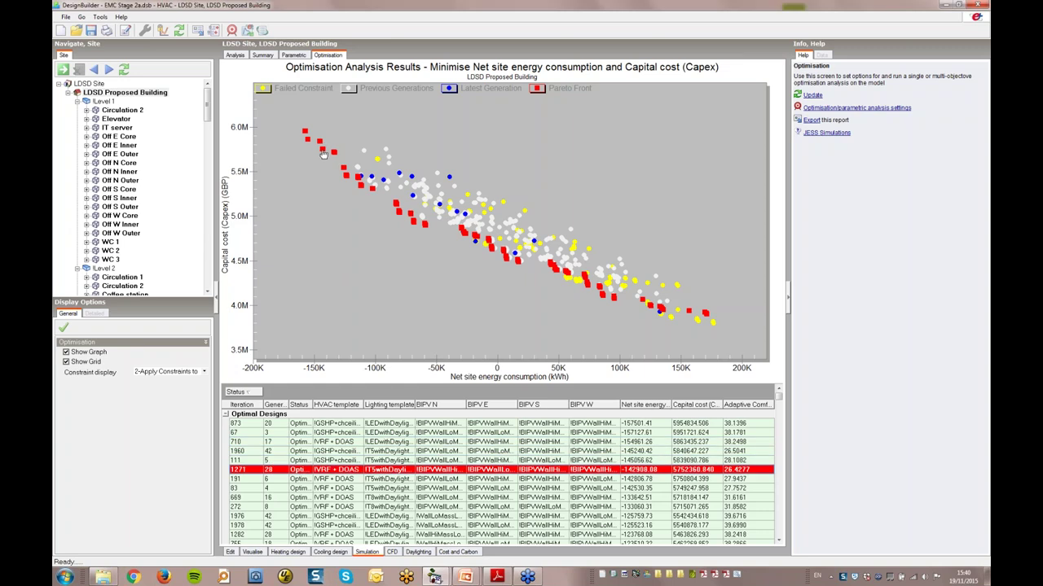
left_click(788, 306)
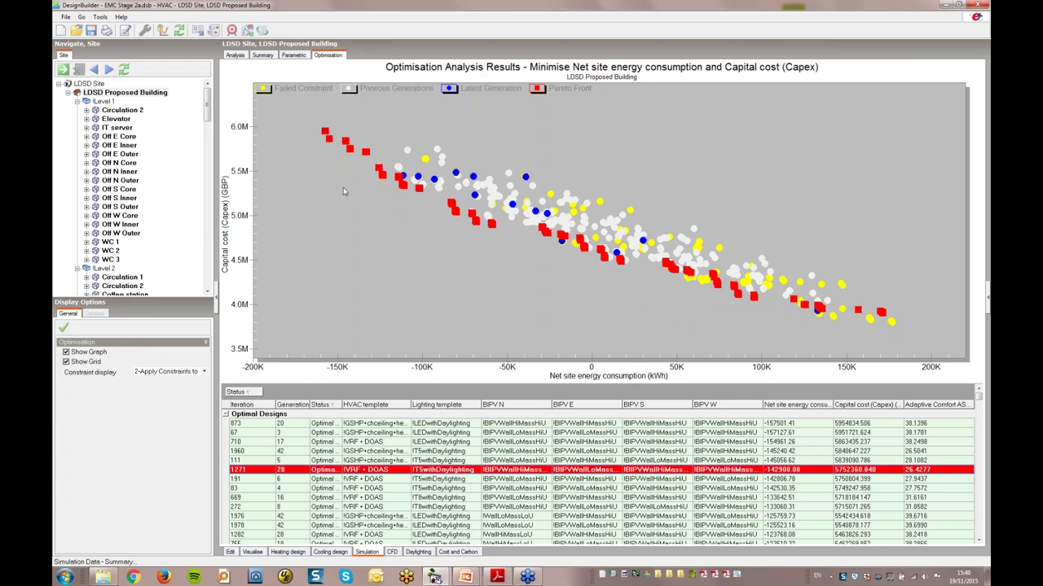
Inspect Pareto designs 67, 718, 39, 185, 739, 554 and 873, finishing on iteration 718.
left_click(329, 133)
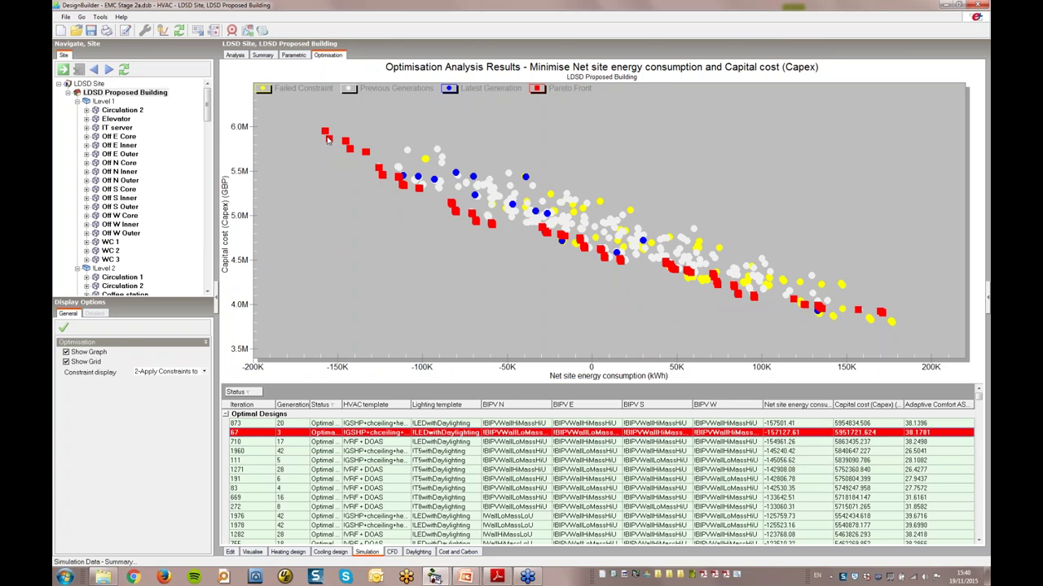
left_click(329, 140)
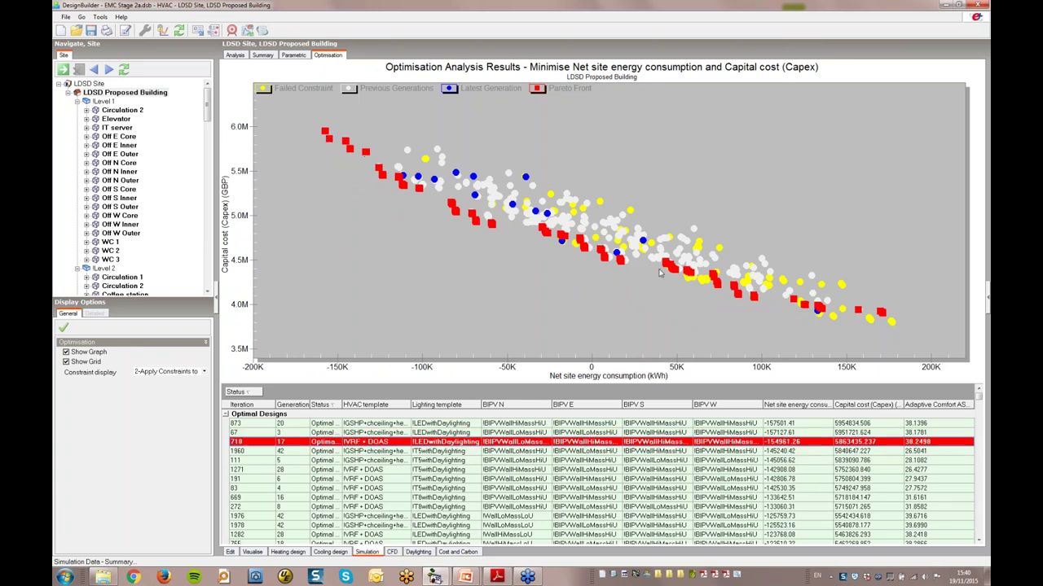
left_click(881, 313)
left_click(882, 313)
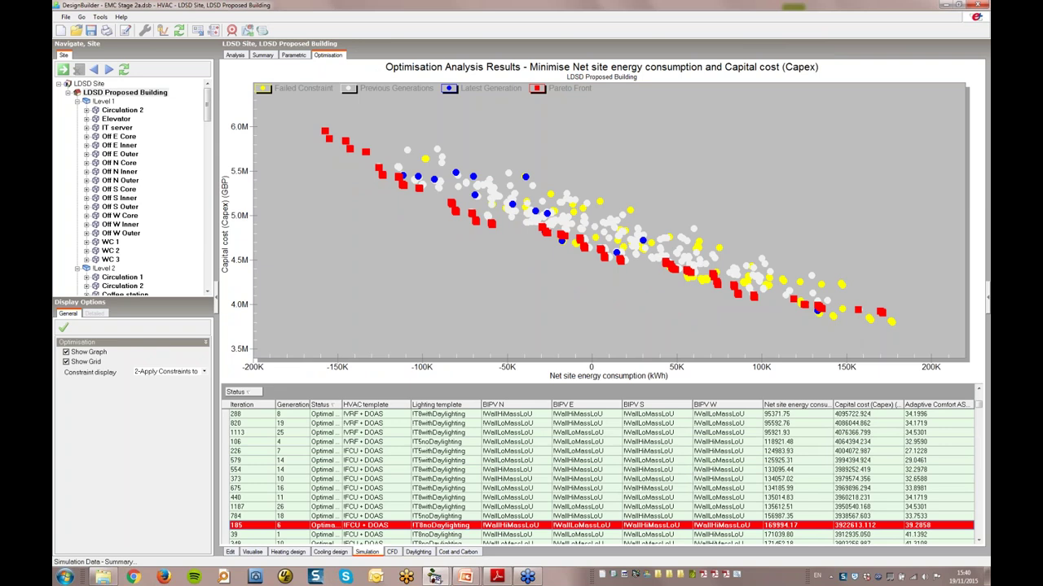
left_click(857, 310)
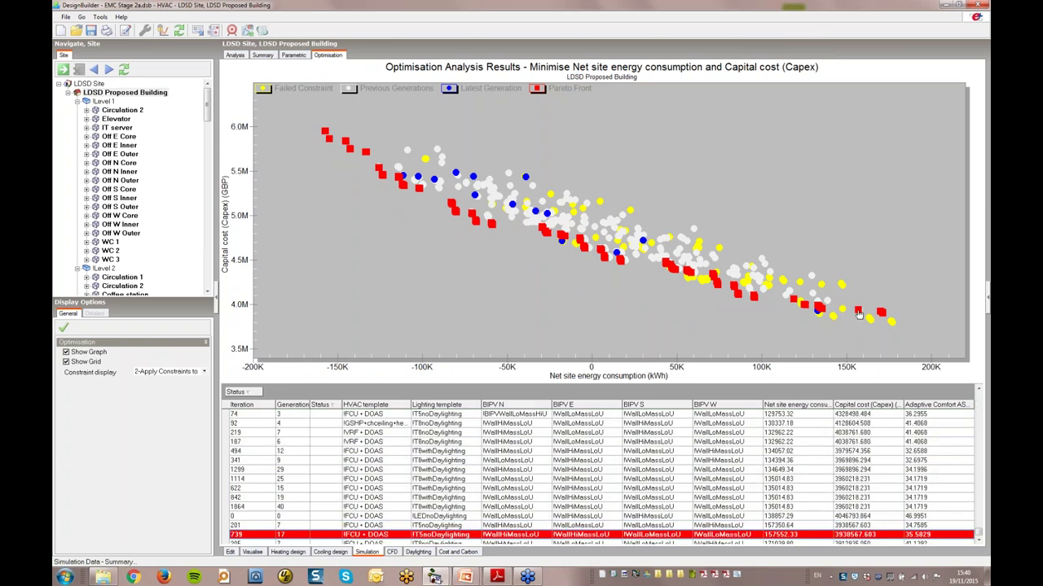
left_click(819, 307)
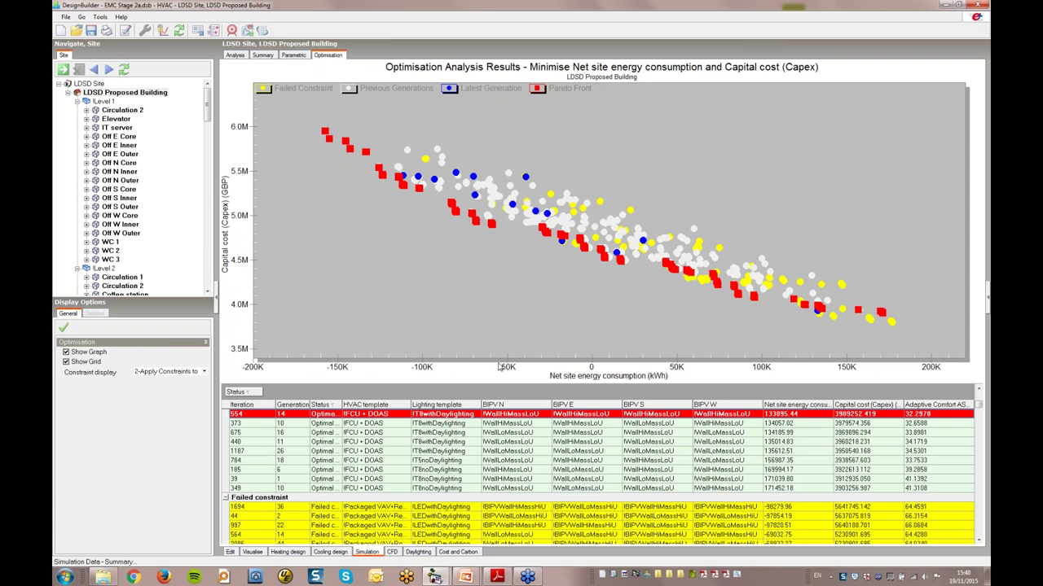
left_click(326, 136)
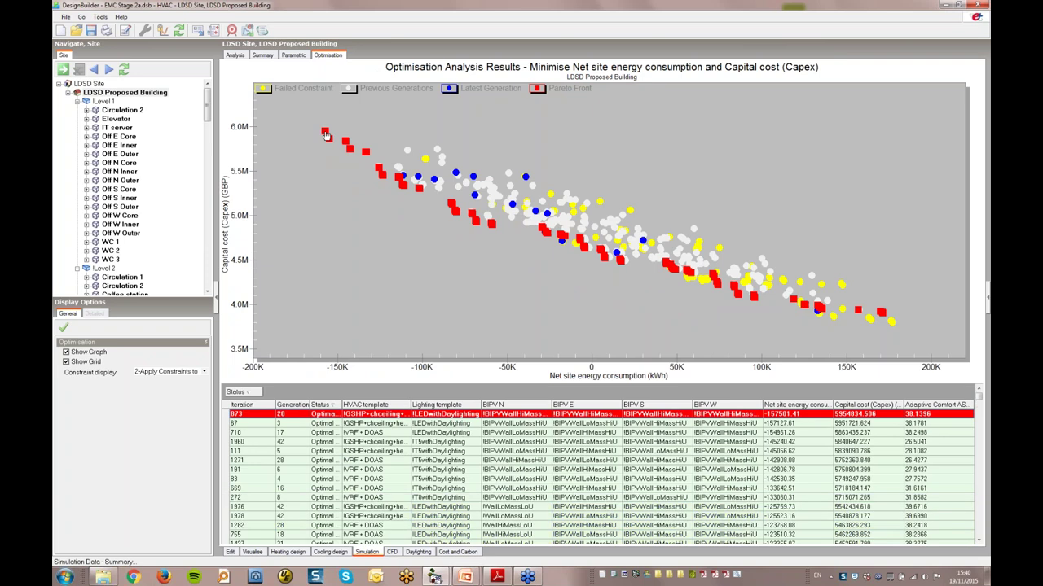
left_click(329, 139)
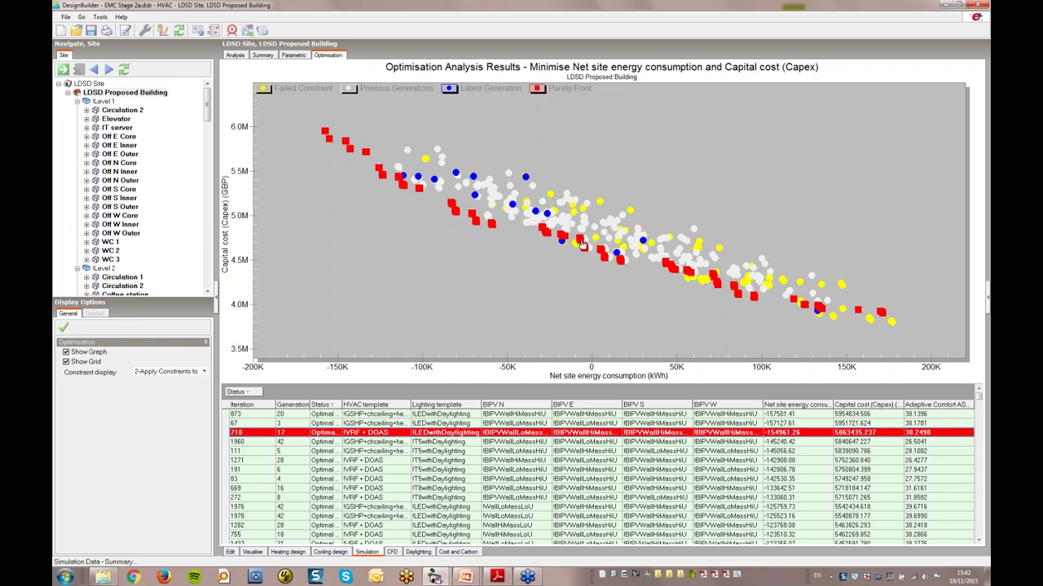
Inspect mid-front Pareto designs 694, 292, 433, 276 and 1856, then switch to the webinar slide show.
left_click(581, 245)
key("Down")
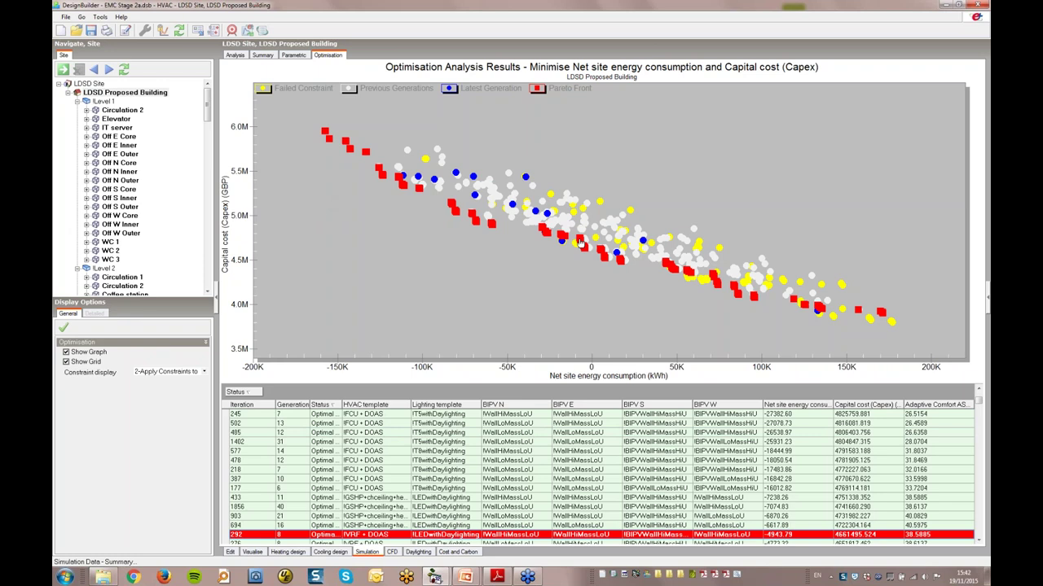
left_click(580, 241)
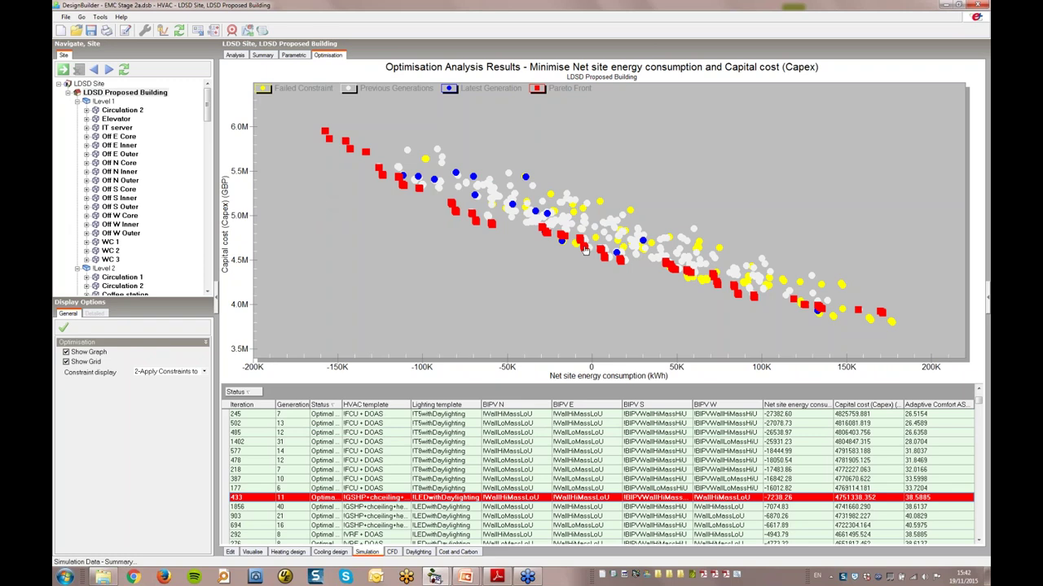
left_click(584, 250)
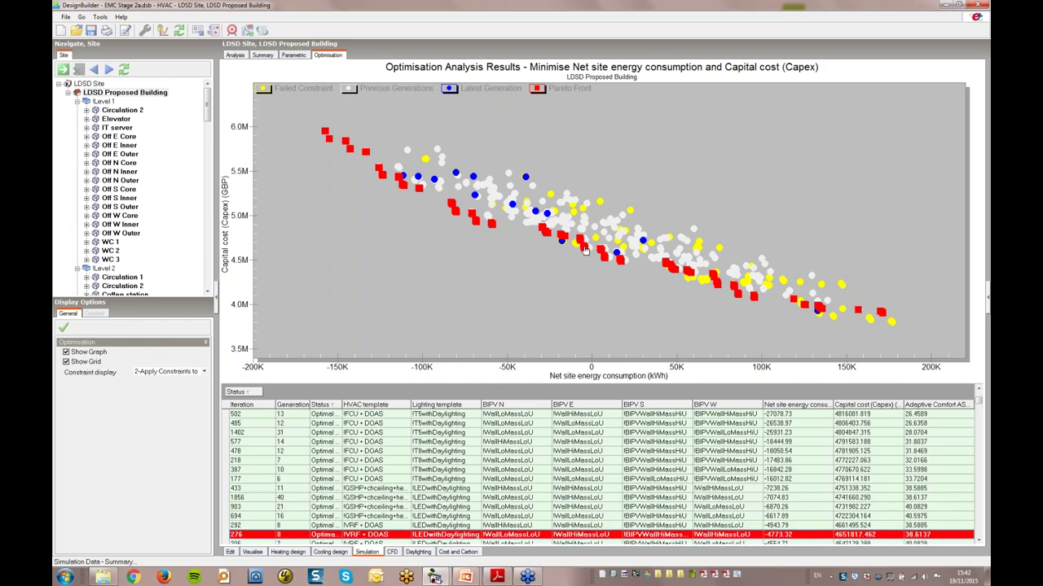
left_click(584, 249)
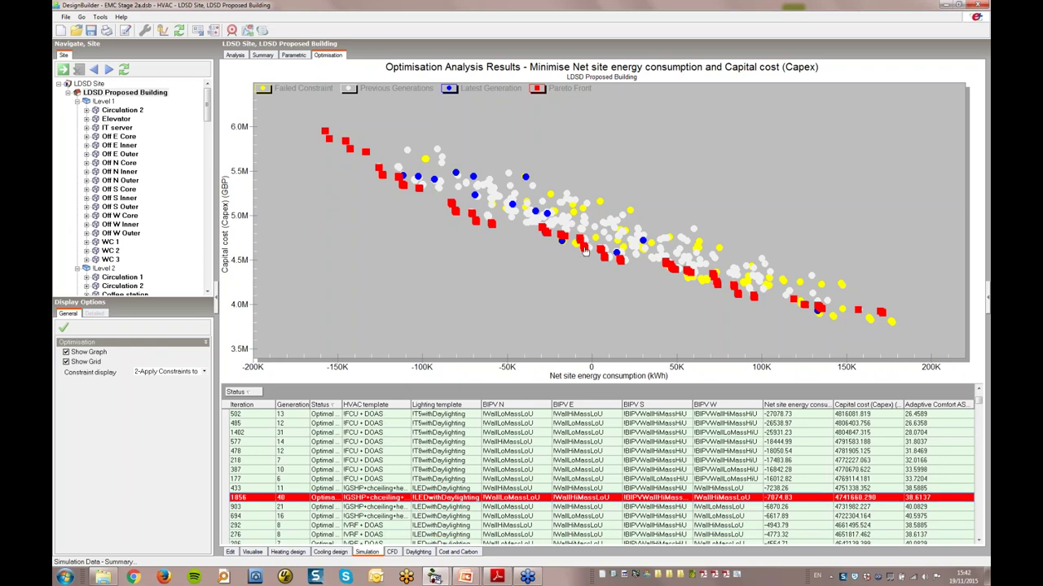
left_click(584, 250)
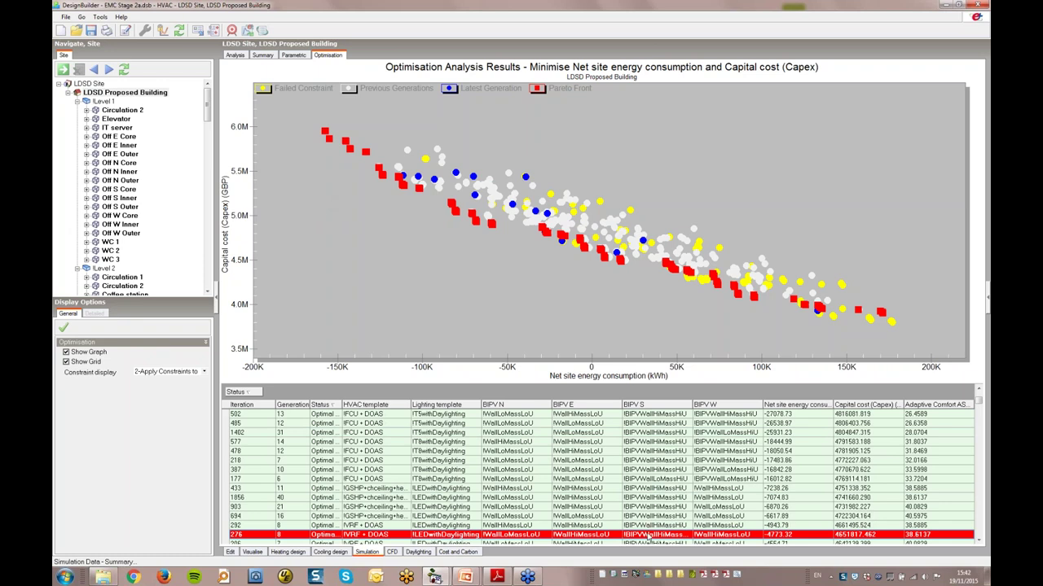
key("alt+Tab")
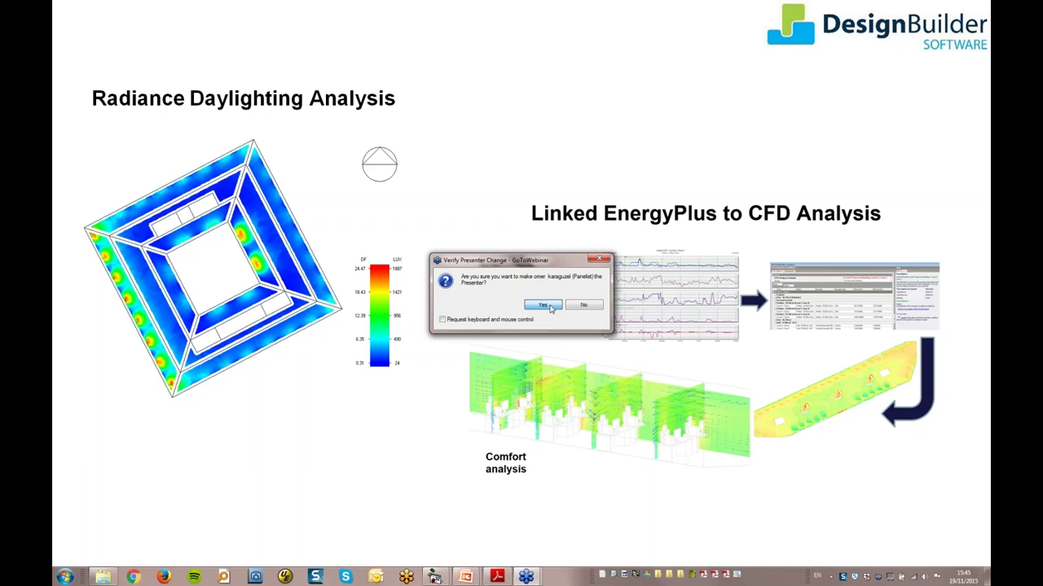
Confirm the Verify Presenter Change so the panelist becomes presenter.
left_click(551, 308)
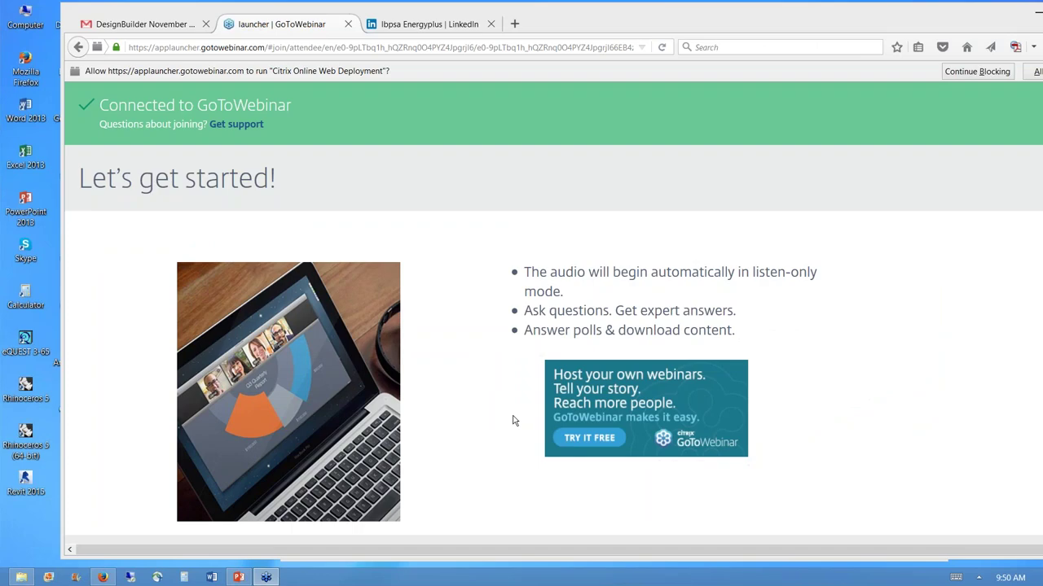